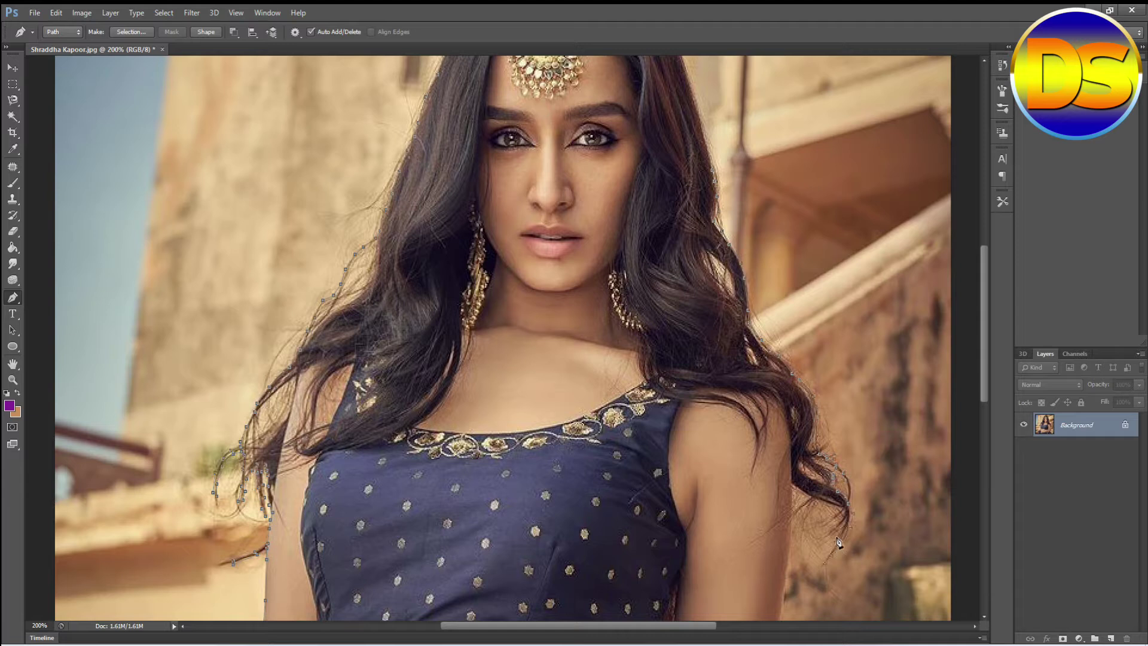
# Step: Finish the Pen tool path around the woman, following the hair tip, arm, both scarf ends and the photo's lower edge
pyautogui.click(843, 518)
pyautogui.scroll(-2, 795, 499)
pyautogui.scroll(-2, 787, 487)
pyautogui.scroll(-4, 773, 455)
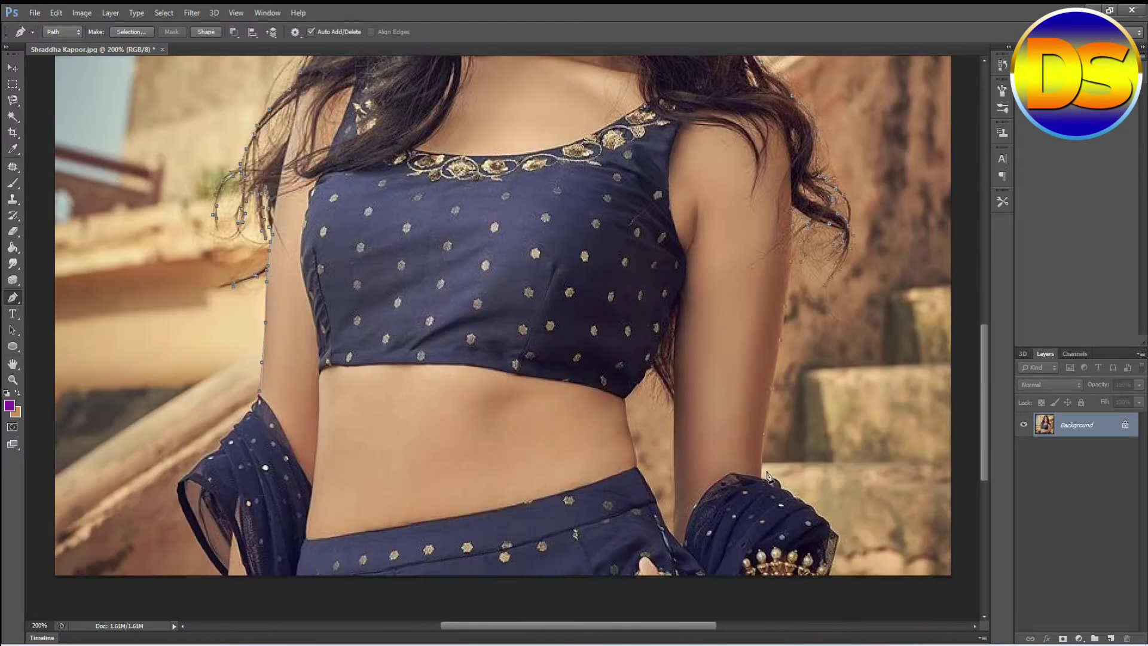
pyautogui.click(808, 470)
pyautogui.click(829, 487)
pyautogui.click(836, 514)
pyautogui.click(828, 537)
pyautogui.scroll(1, 225, 543)
pyautogui.click(220, 555)
pyautogui.click(203, 526)
pyautogui.click(182, 464)
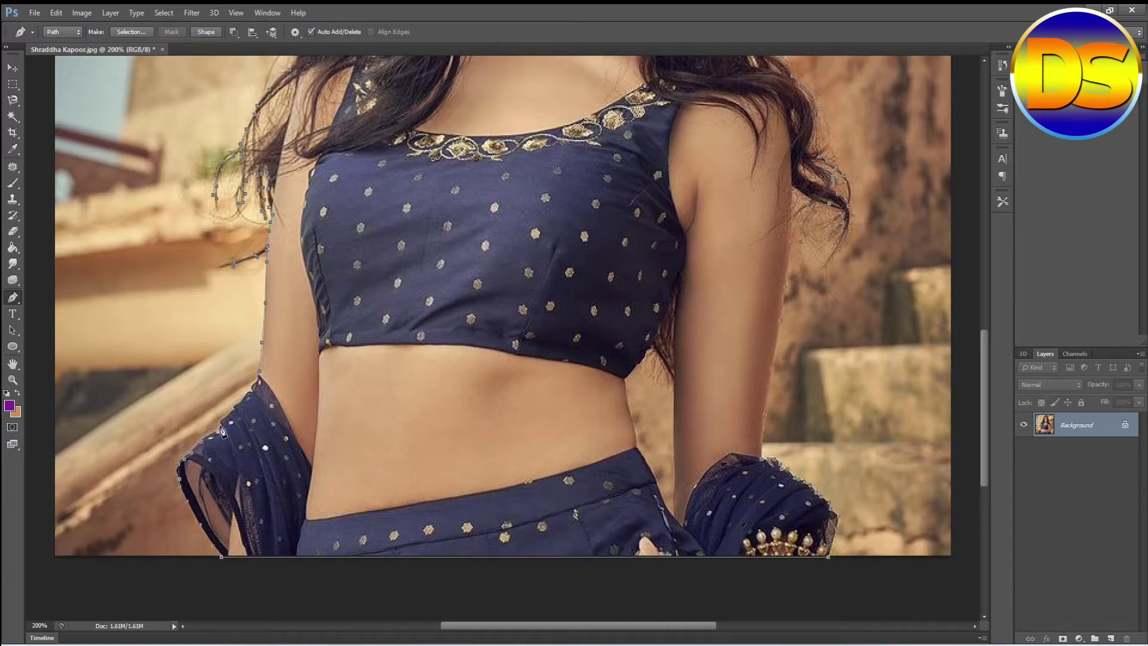
# Step: Convert the finished pen path around the woman into a selection
pyautogui.scroll(2, 846, 587)
pyautogui.scroll(10, 861, 521)
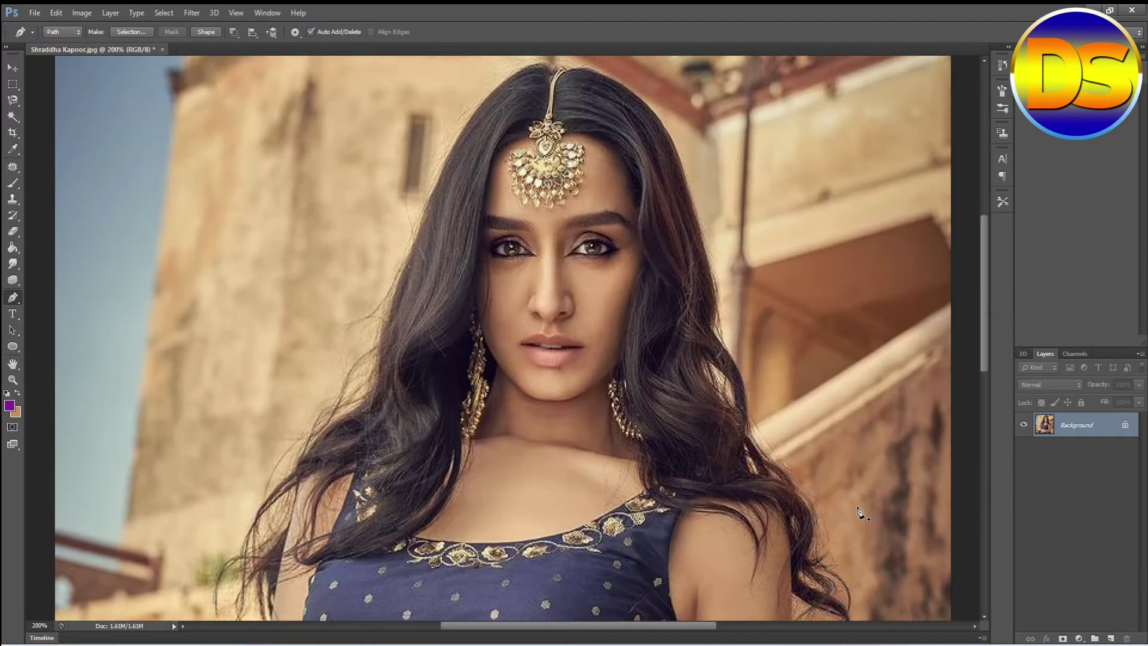
pyautogui.scroll(-10, 861, 520)
pyautogui.scroll(6, 861, 517)
pyautogui.scroll(8, 861, 517)
pyautogui.rightClick(762, 337)
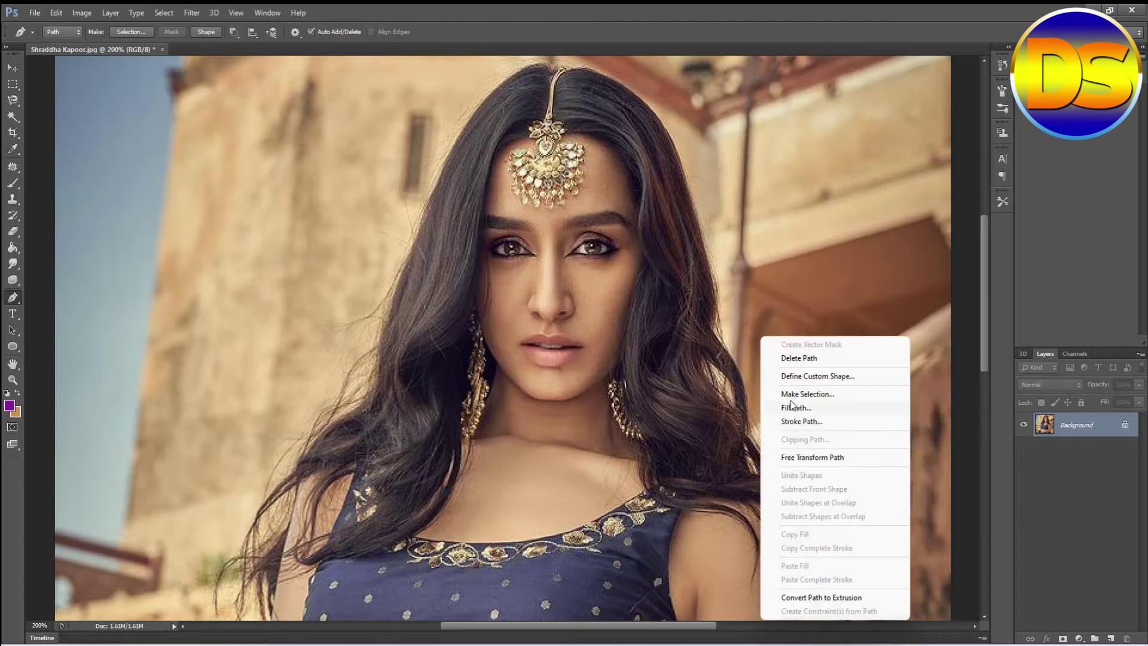
pyautogui.click(815, 394)
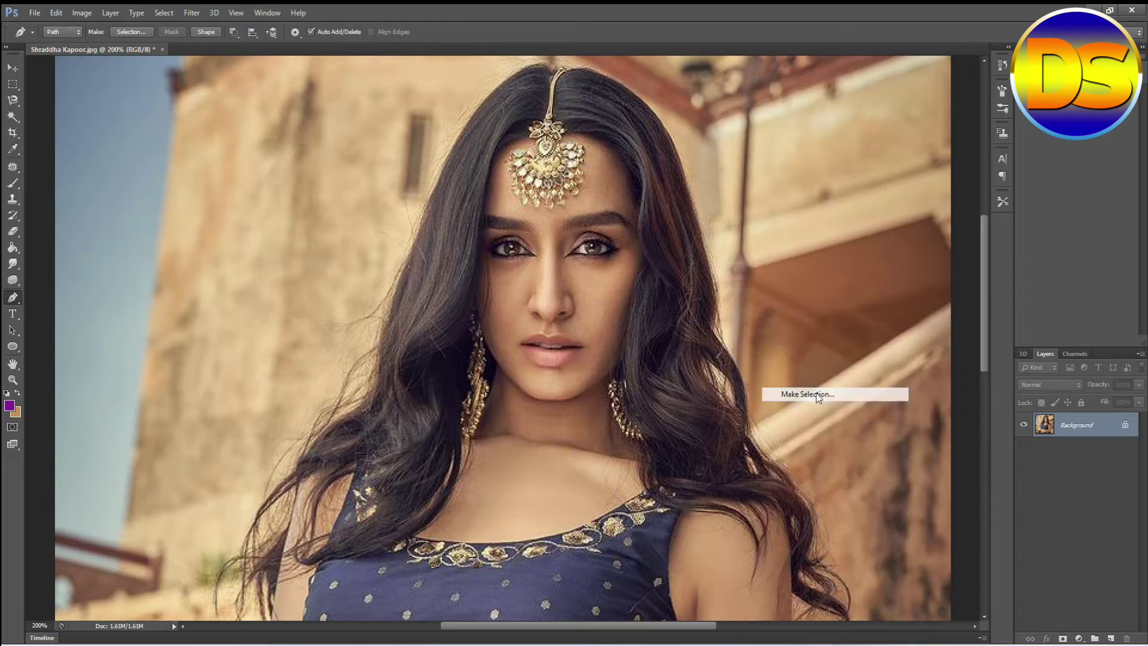
pyautogui.click(614, 202)
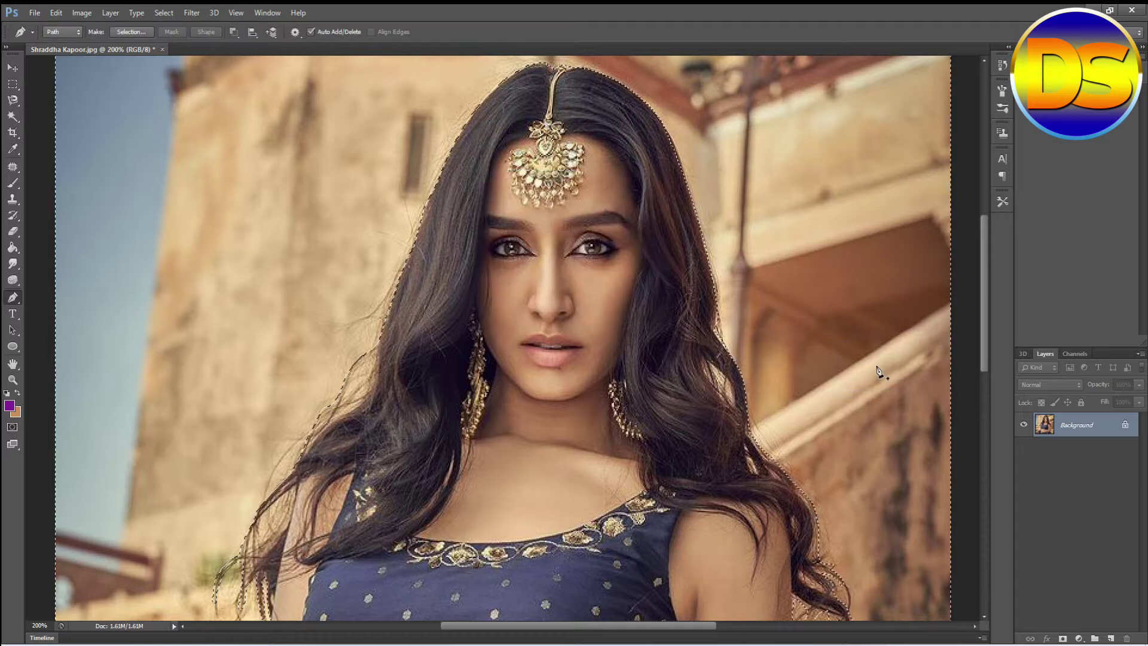
# Step: Invert the selection so that it covers the woman instead of the backdrop
pyautogui.scroll(3, 879, 371)
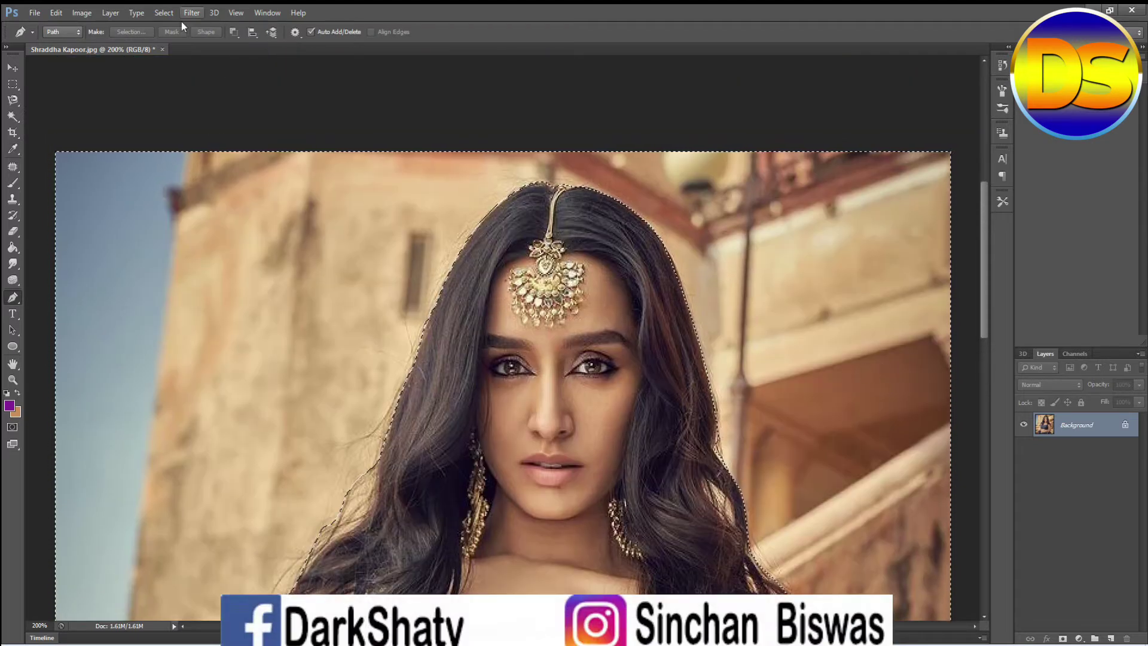
pyautogui.click(162, 14)
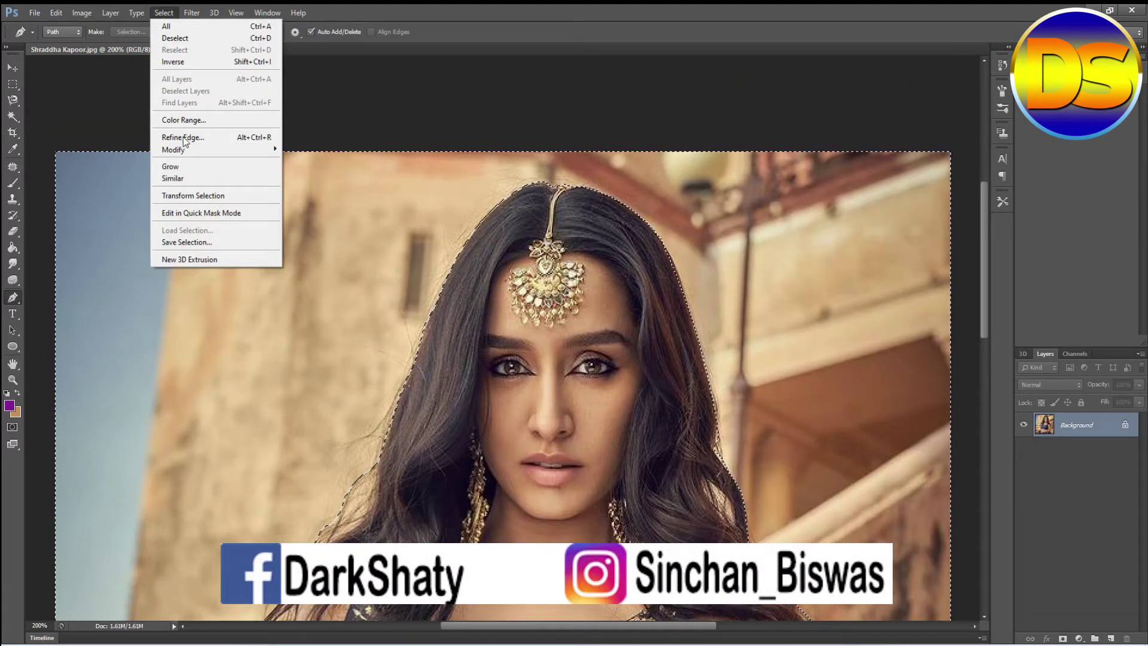
pyautogui.click(175, 63)
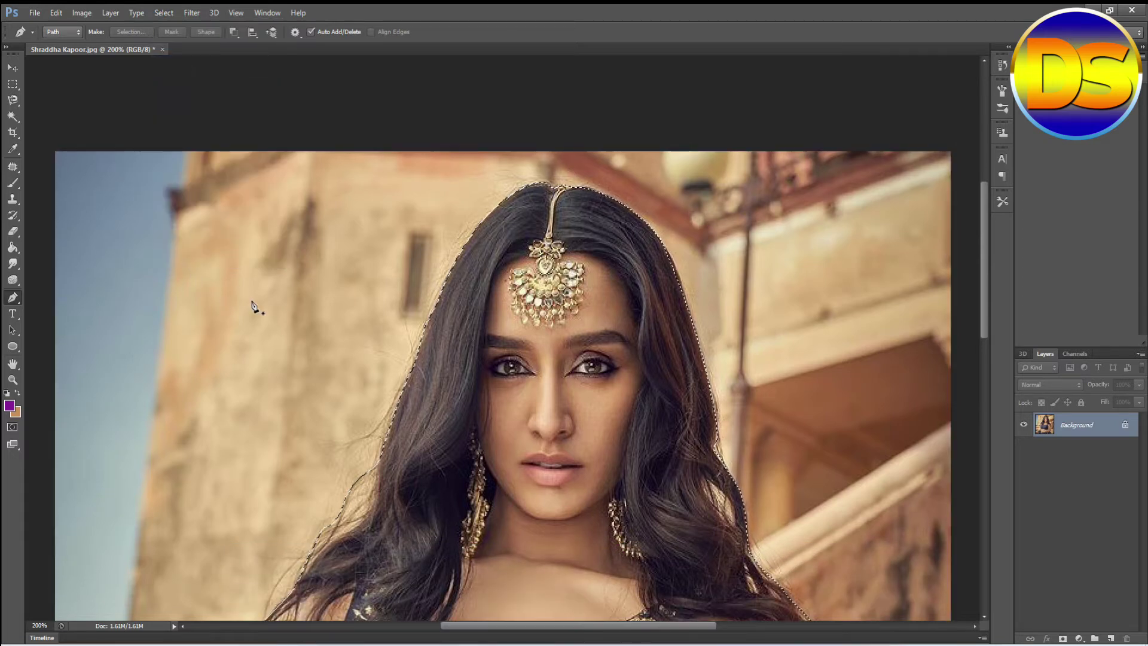
# Step: Copy the selected woman from the Background onto a new layer
pyautogui.scroll(-1, 799, 334)
pyautogui.scroll(-4, 799, 334)
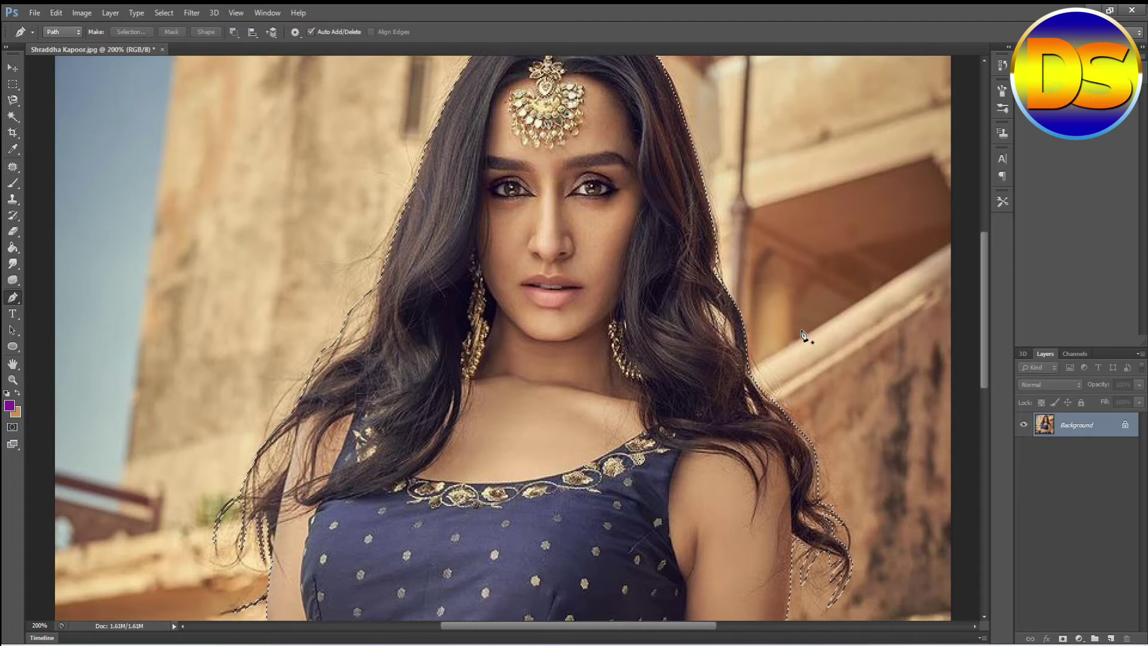
pyautogui.scroll(-2, 805, 336)
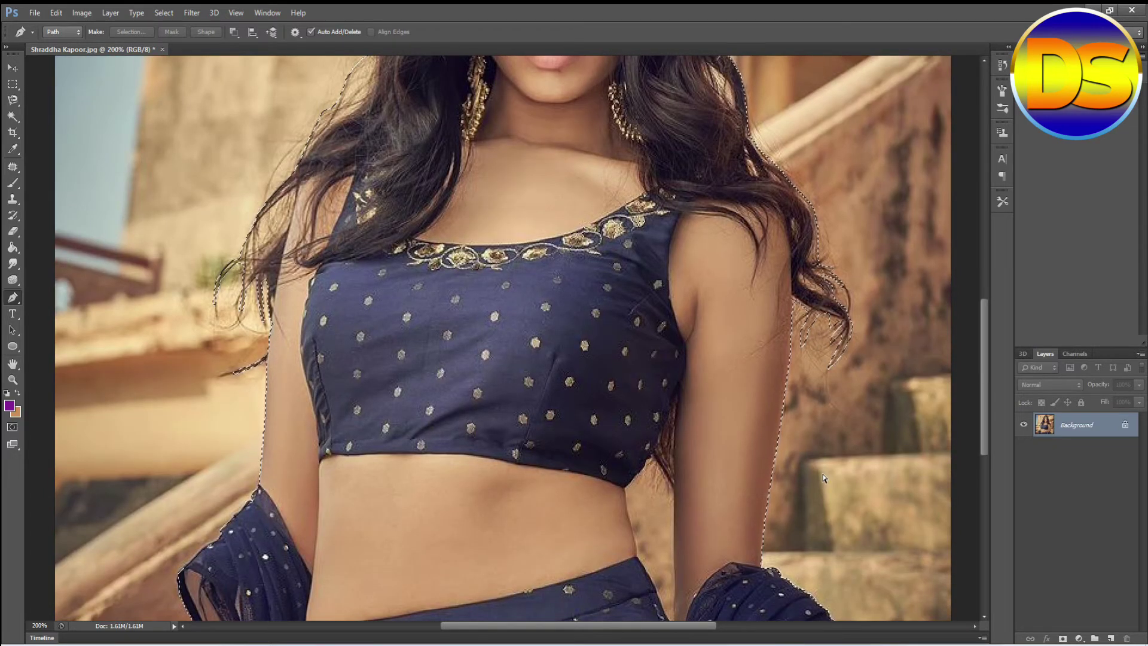
pyautogui.hotkey('ctrl', 'j')
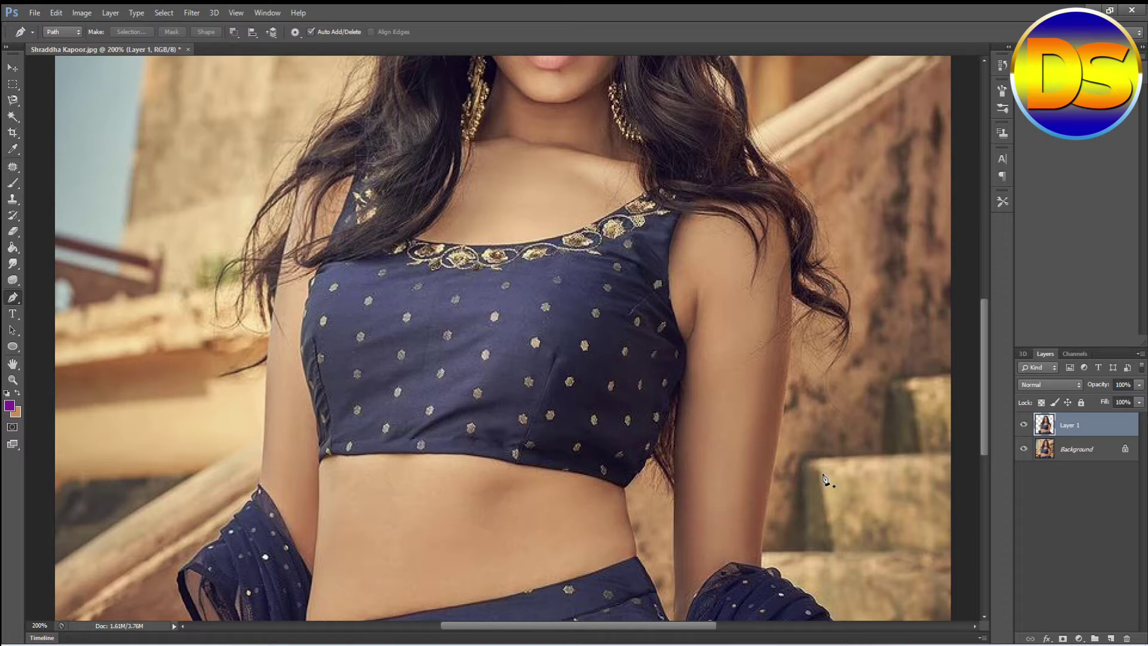
pyautogui.scroll(2, 824, 478)
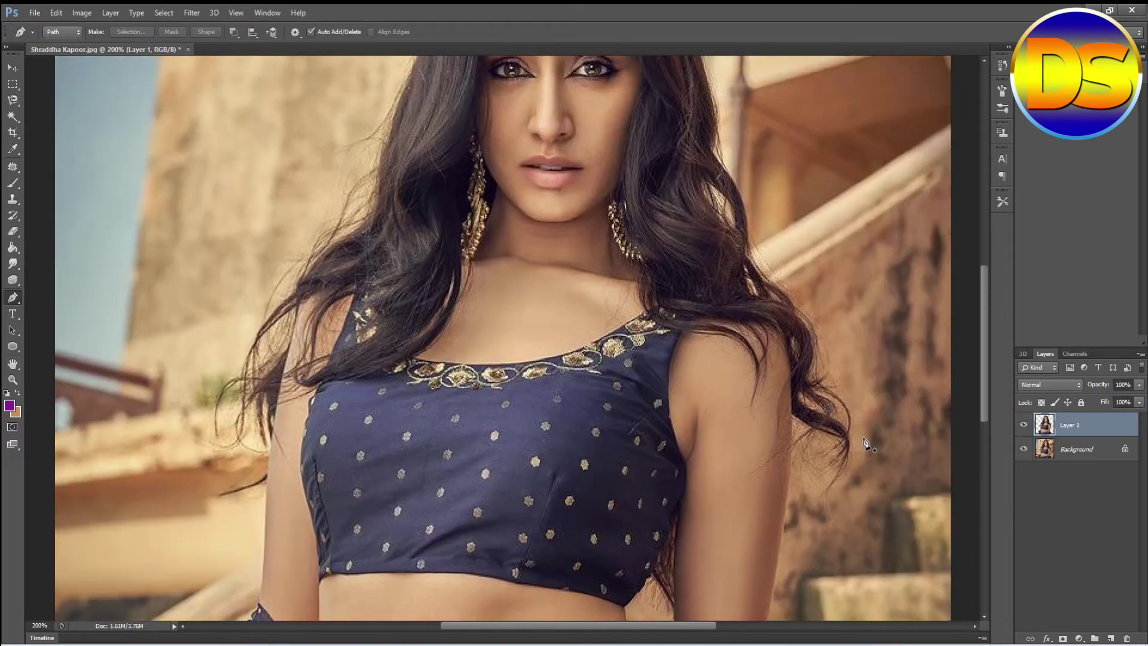
# Step: Add an empty layer directly above the Background and fill it with the orange-brown background colour
pyautogui.click(1062, 452)
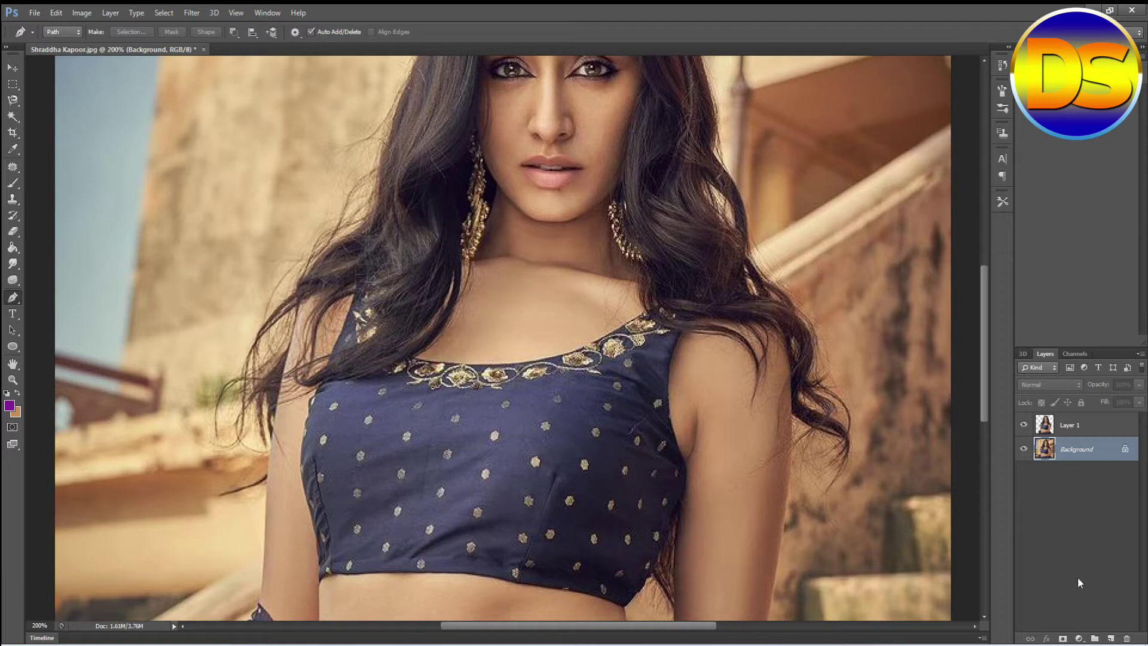
pyautogui.click(1110, 638)
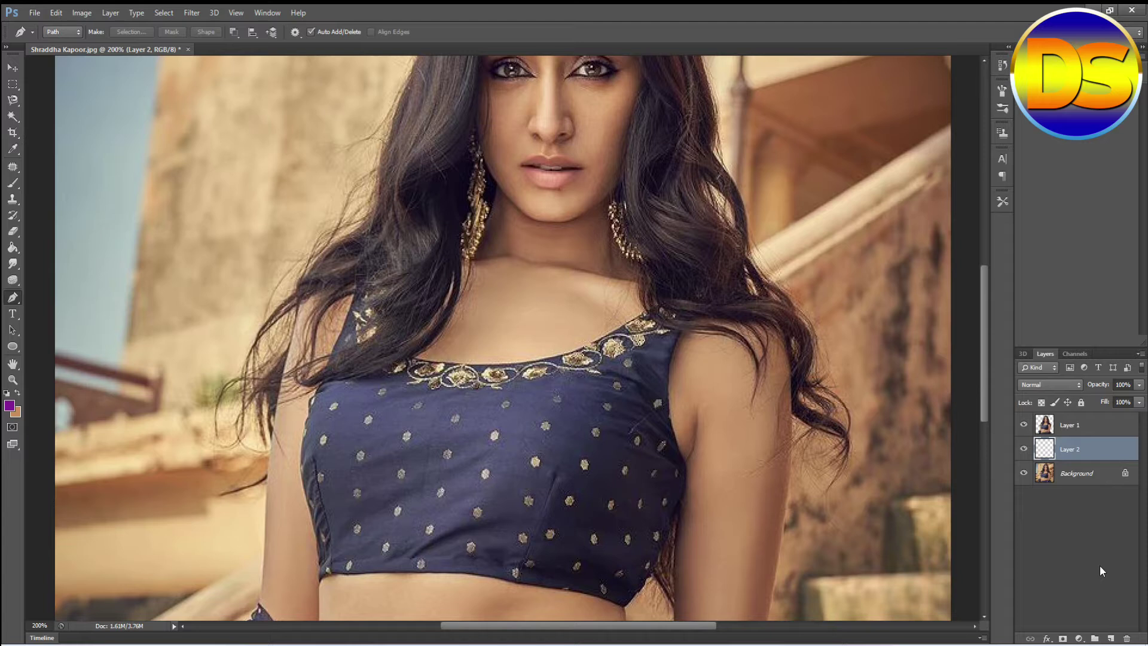
pyautogui.hotkey('ctrl', 'Delete')
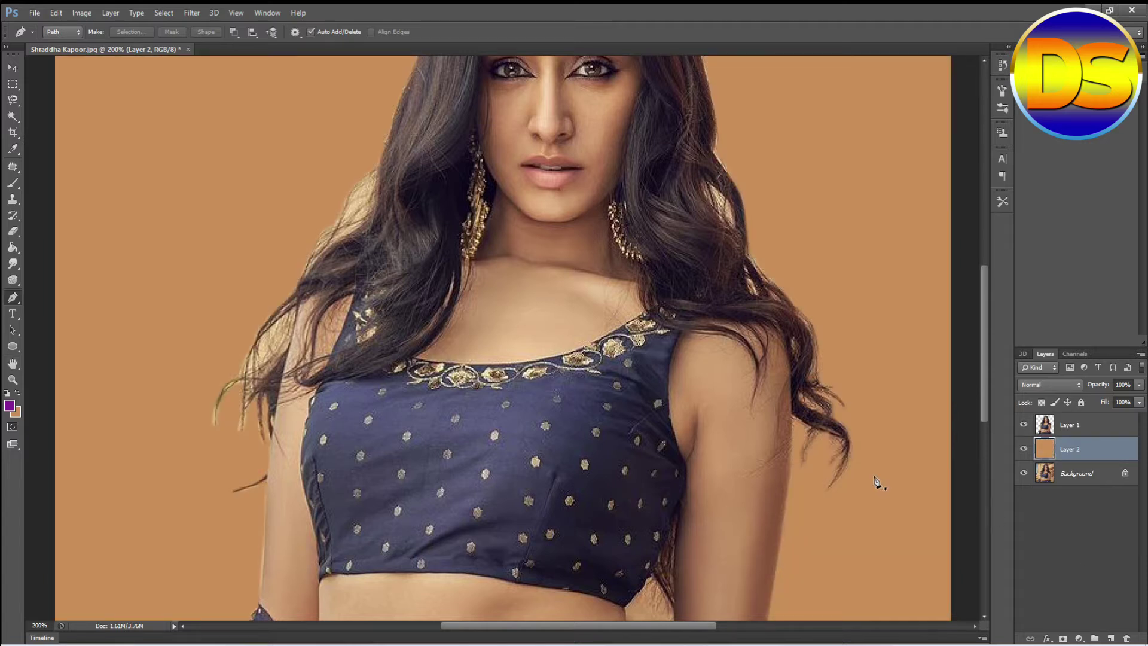
pyautogui.hotkey('ctrl', '-')
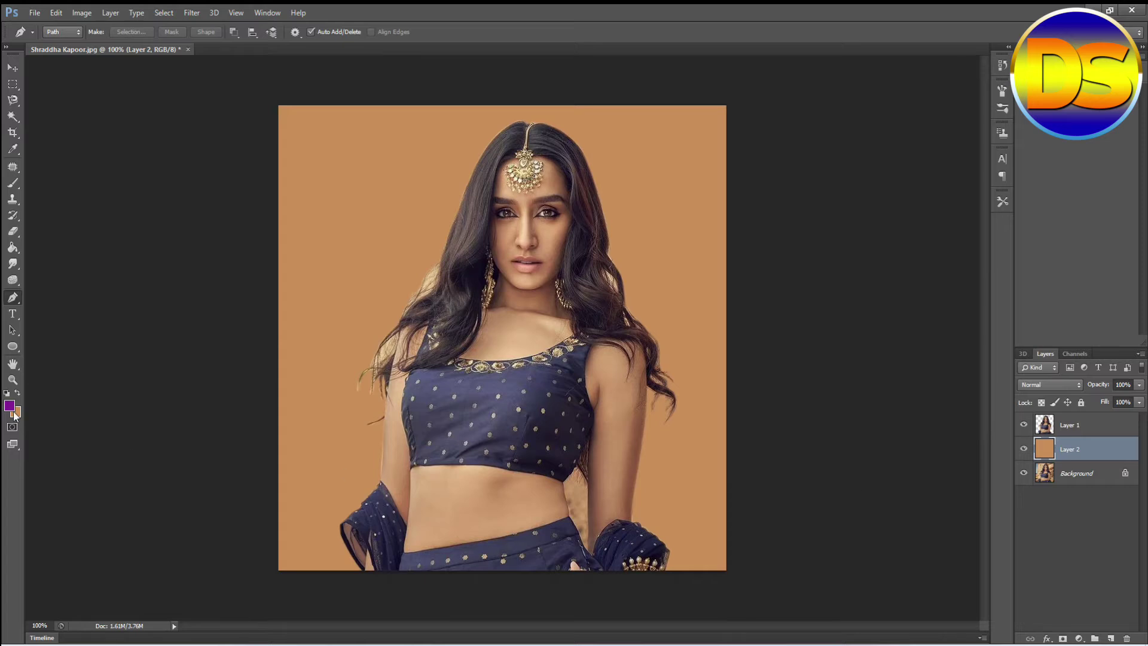
# Step: Extend the canvas slightly on all four sides with the Crop tool and apply the crop
pyautogui.click(1070, 426)
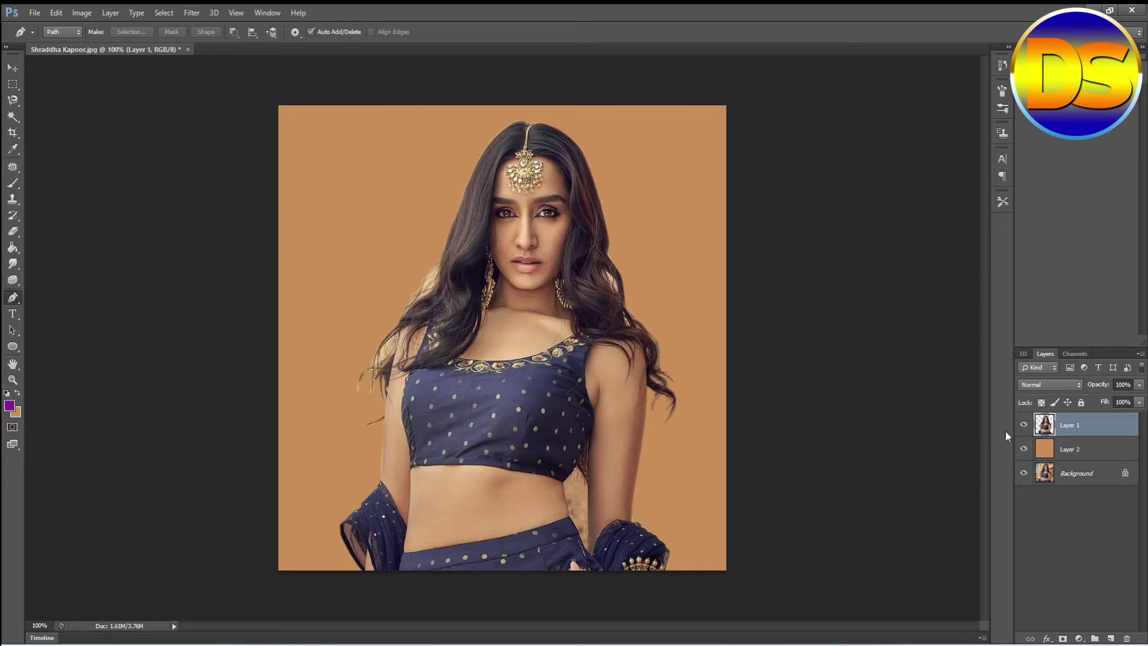
pyautogui.click(12, 132)
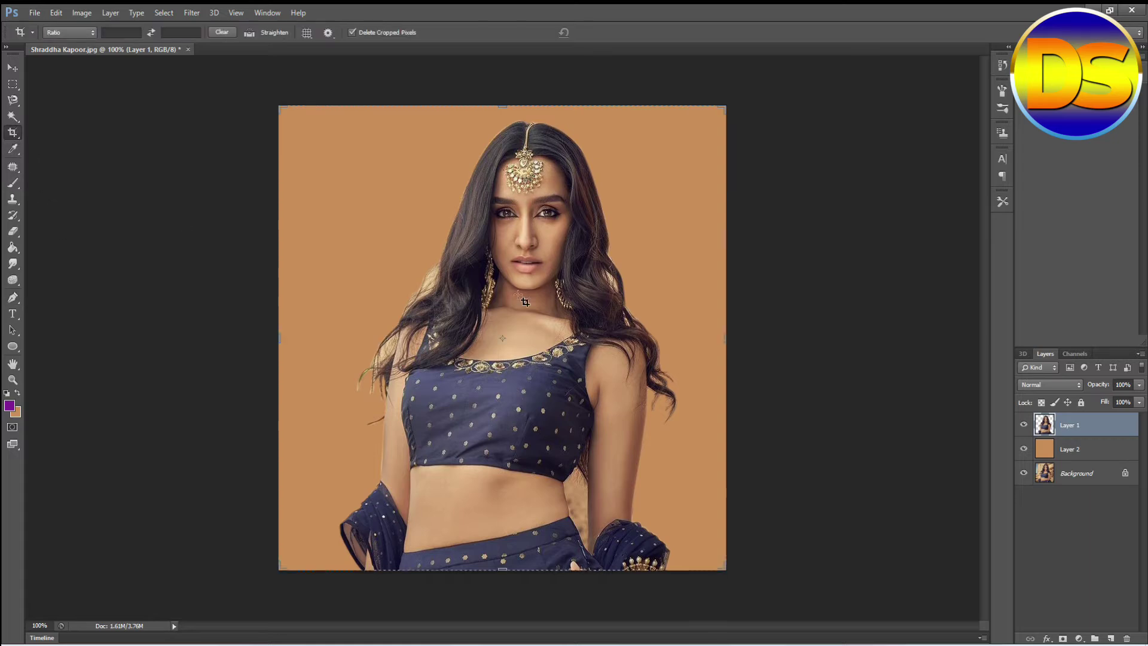
pyautogui.moveTo(728, 334); pyautogui.dragTo(748, 328)
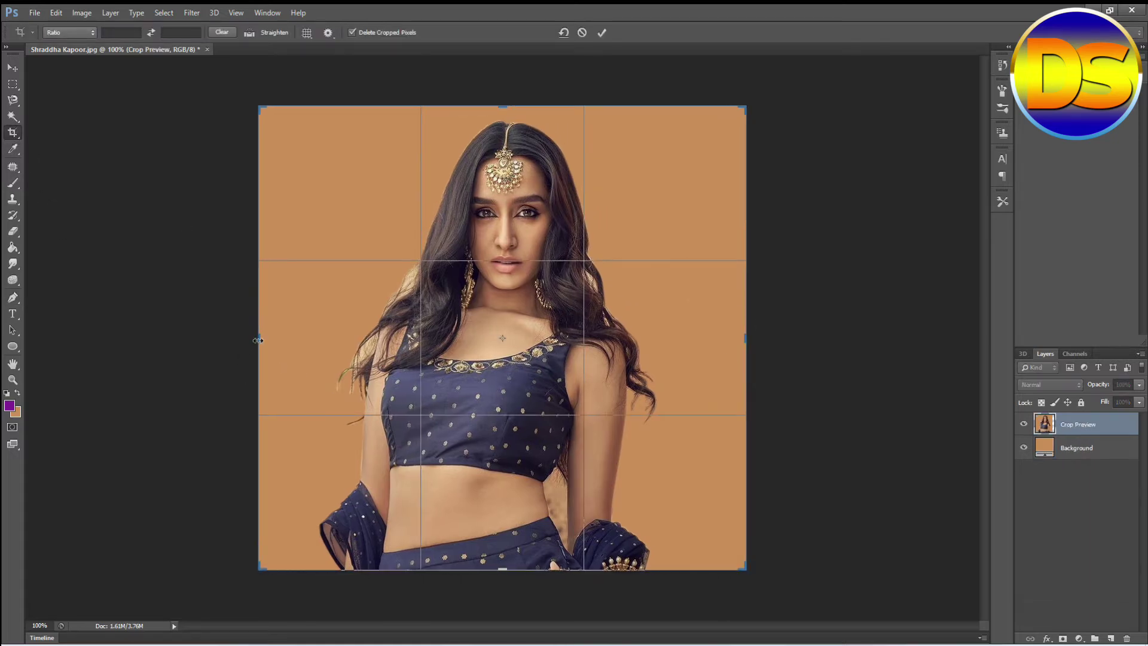
pyautogui.moveTo(257, 340); pyautogui.dragTo(243, 329)
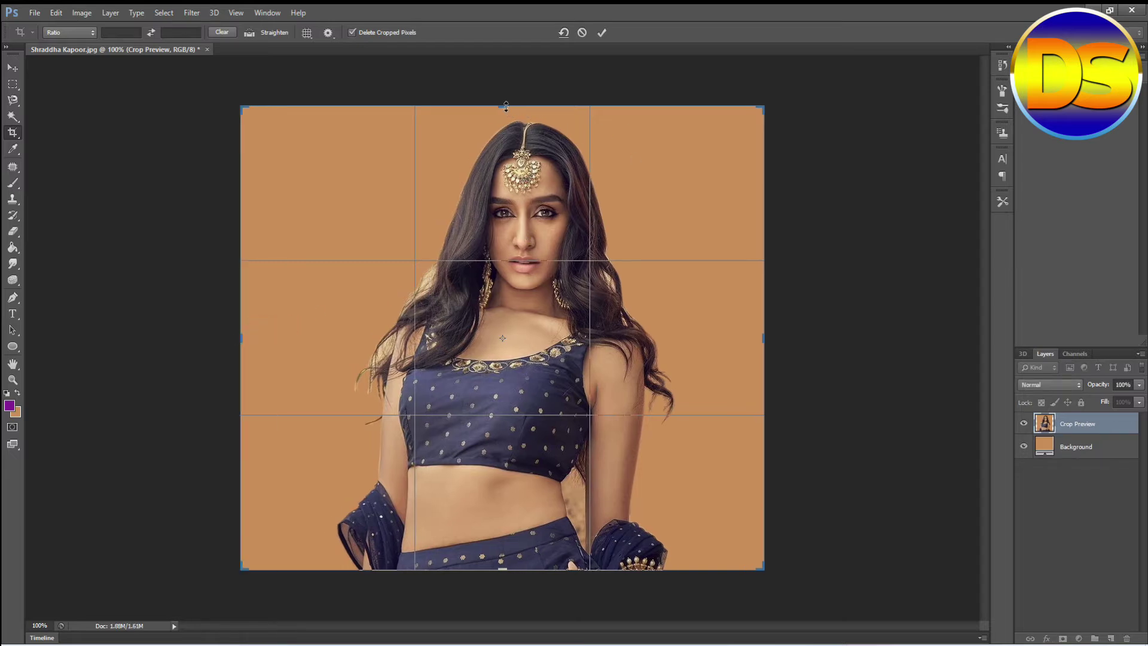
pyautogui.moveTo(505, 105); pyautogui.dragTo(504, 99)
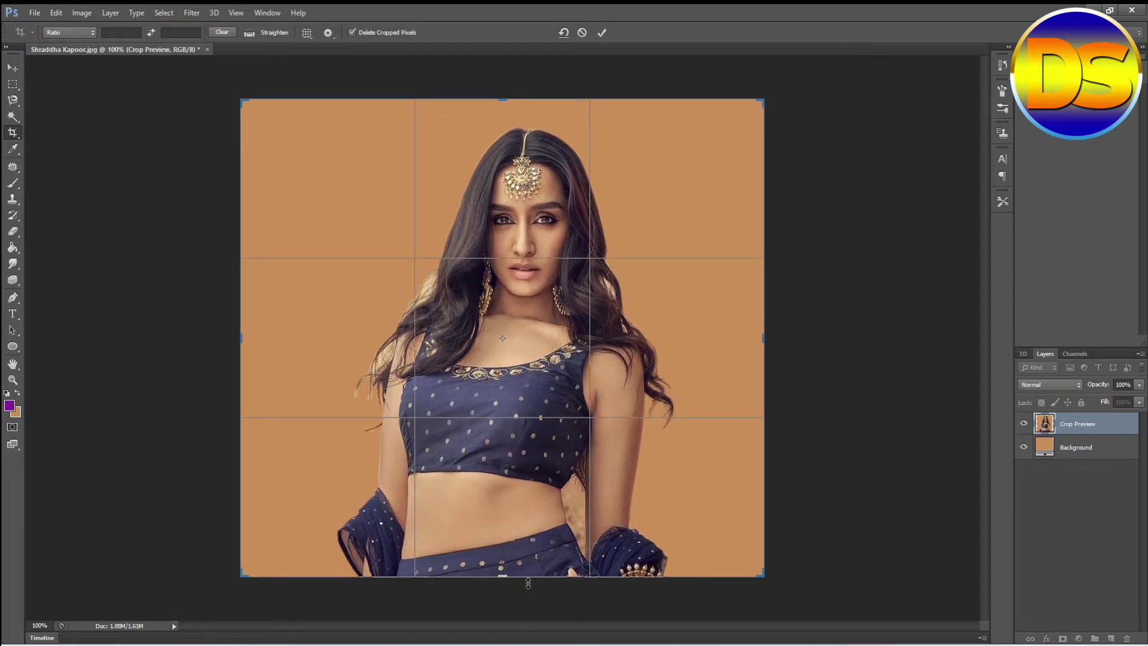
pyautogui.moveTo(506, 579); pyautogui.dragTo(506, 587)
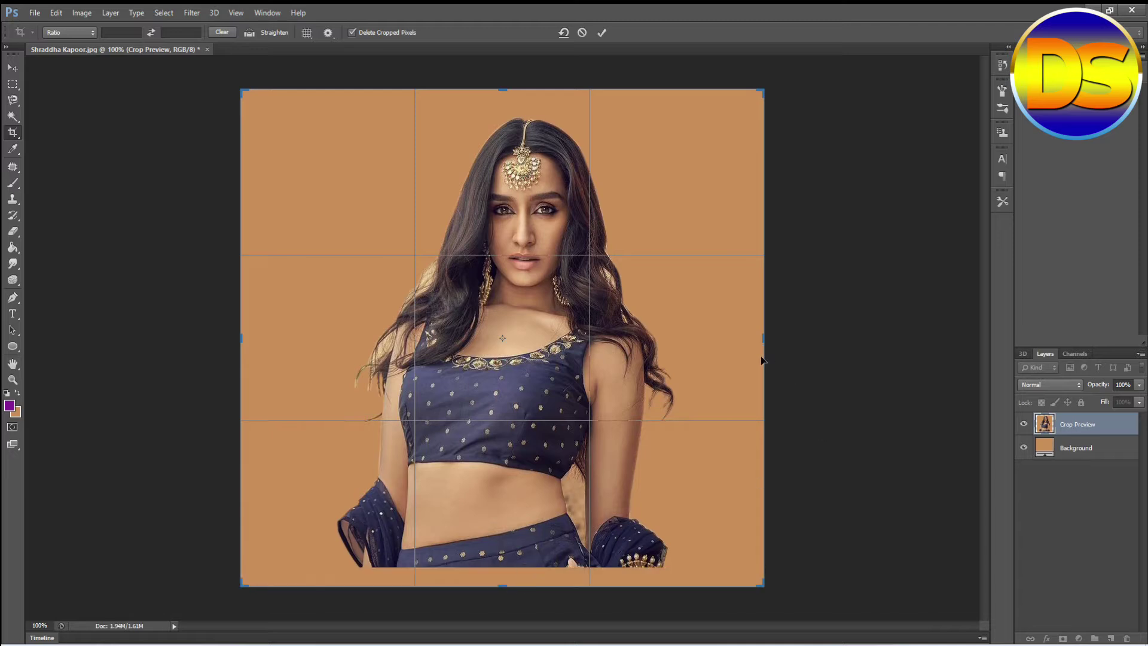
pyautogui.moveTo(763, 337); pyautogui.dragTo(772, 338)
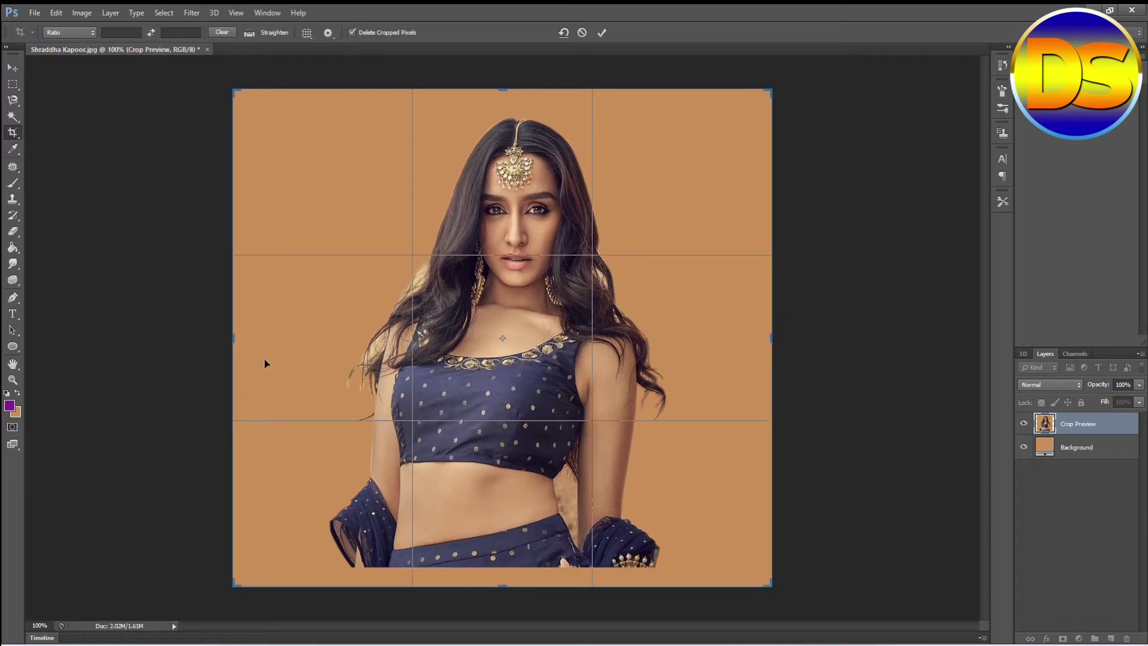
pyautogui.moveTo(232, 338); pyautogui.dragTo(227, 338)
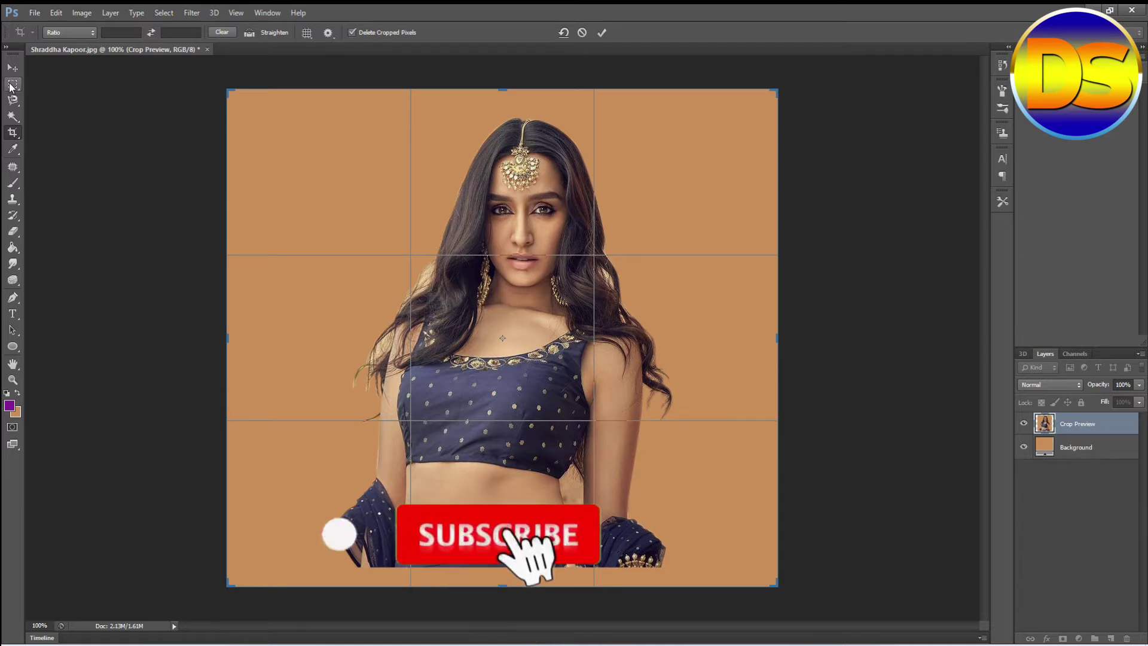
pyautogui.press('m')
pyautogui.press('Return')
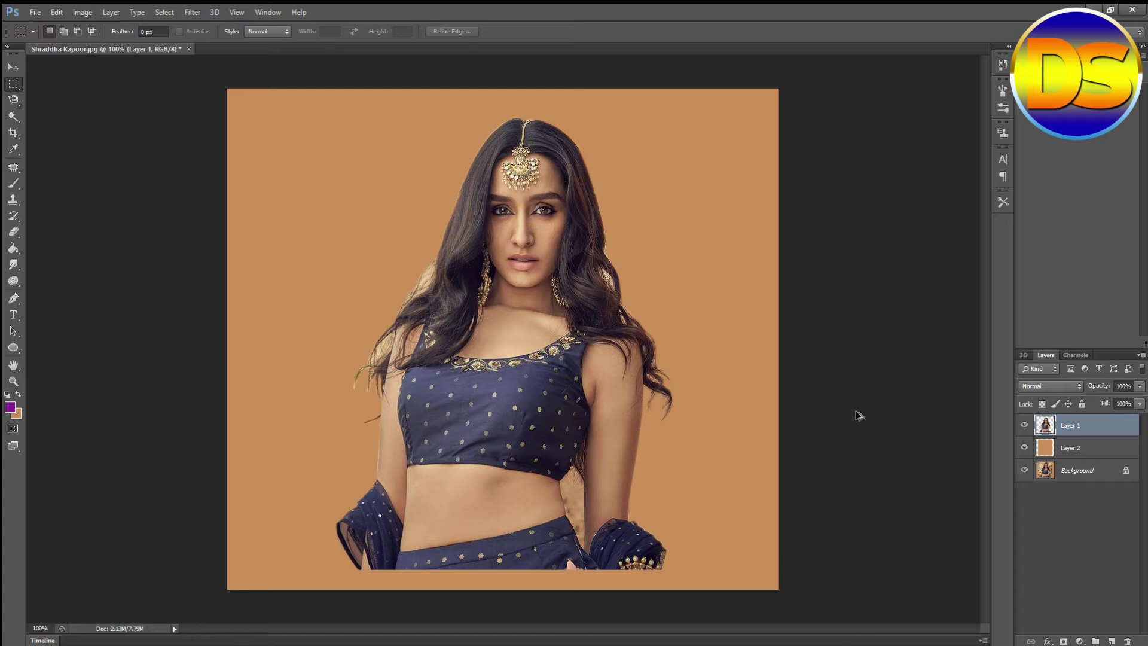
# Step: Stamp all visible layers into a new top layer and duplicate that merged layer
pyautogui.hotkey('ctrl', 'shift', 'alt', 'e')
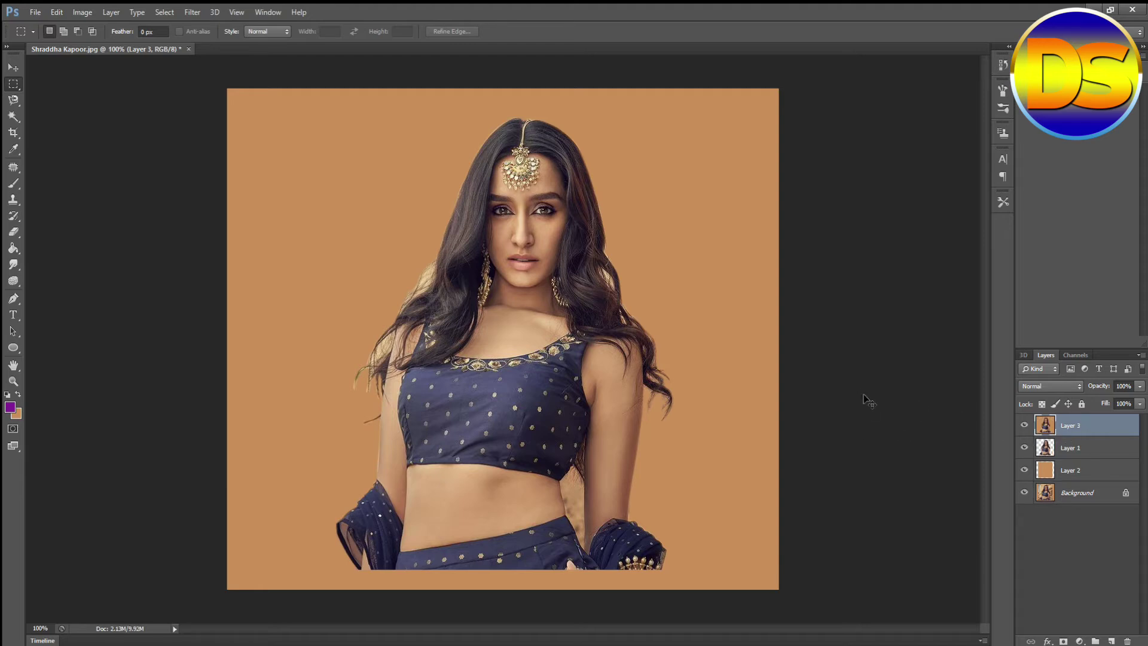
pyautogui.hotkey('ctrl', 'j')
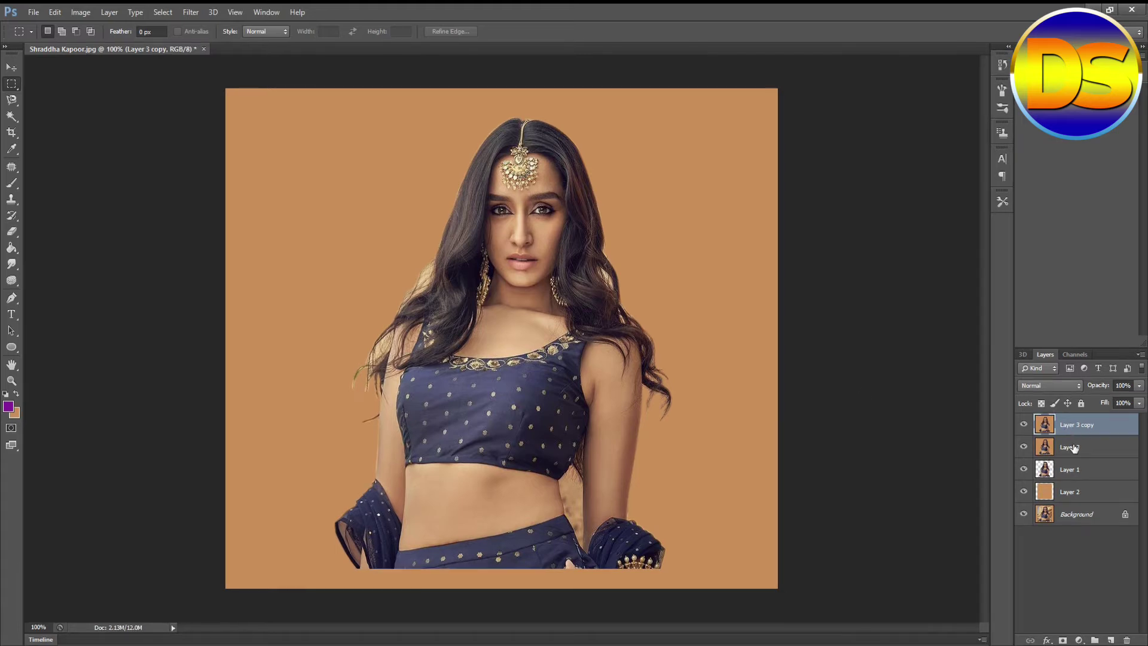
# Step: Add a Hue/Saturation adjustment layer on top with Saturation set to -100
pyautogui.click(1079, 641)
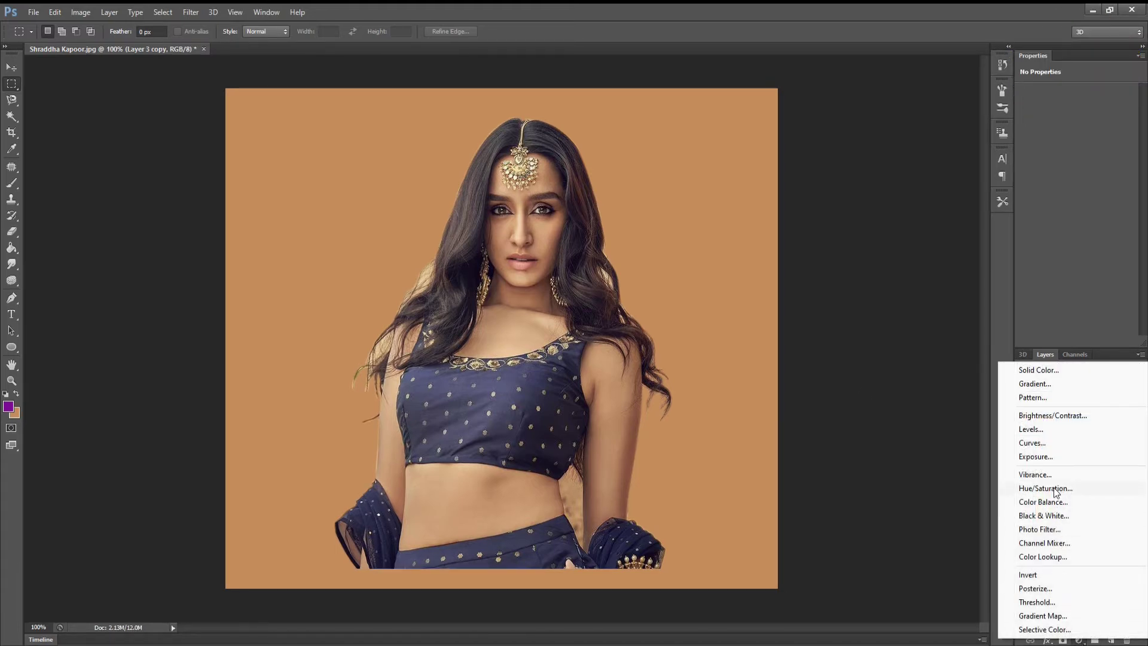
pyautogui.click(1056, 490)
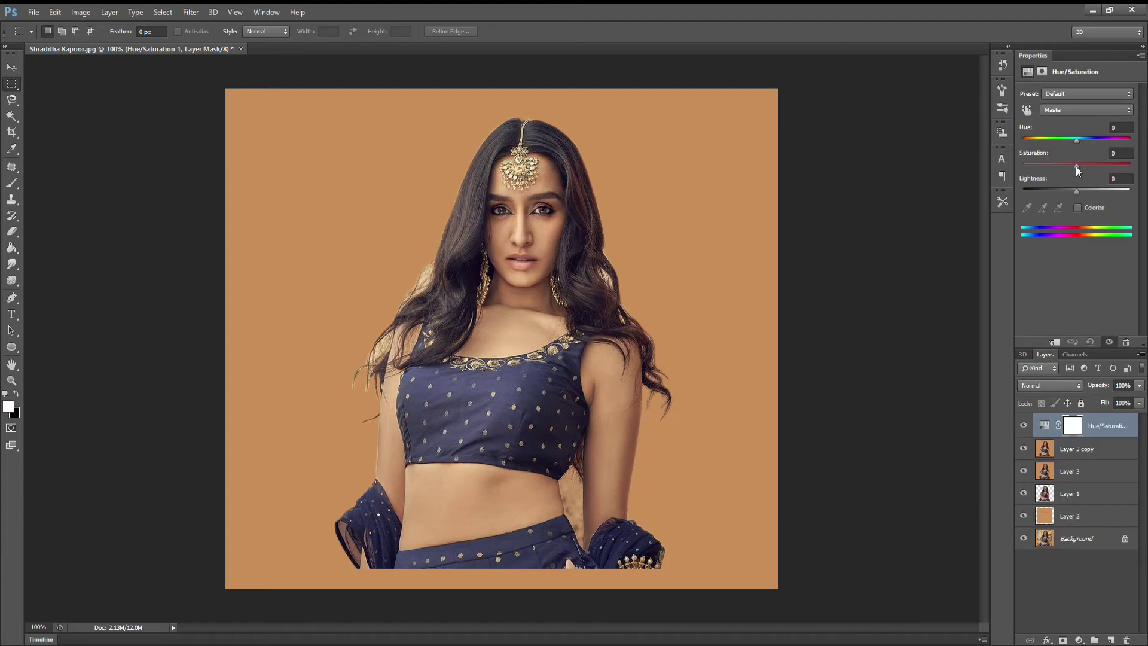
pyautogui.moveTo(1075, 166); pyautogui.dragTo(1010, 169)
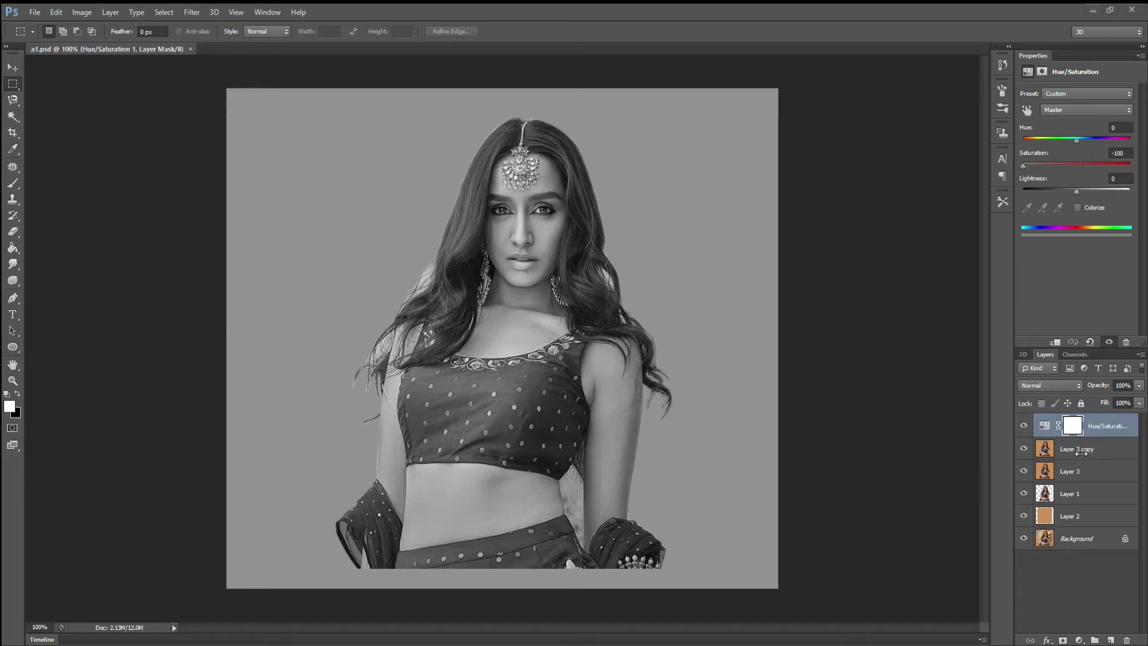
# Step: Invert the colours of Layer 3 copy and set its blend mode to Color Dodge
pyautogui.click(1075, 453)
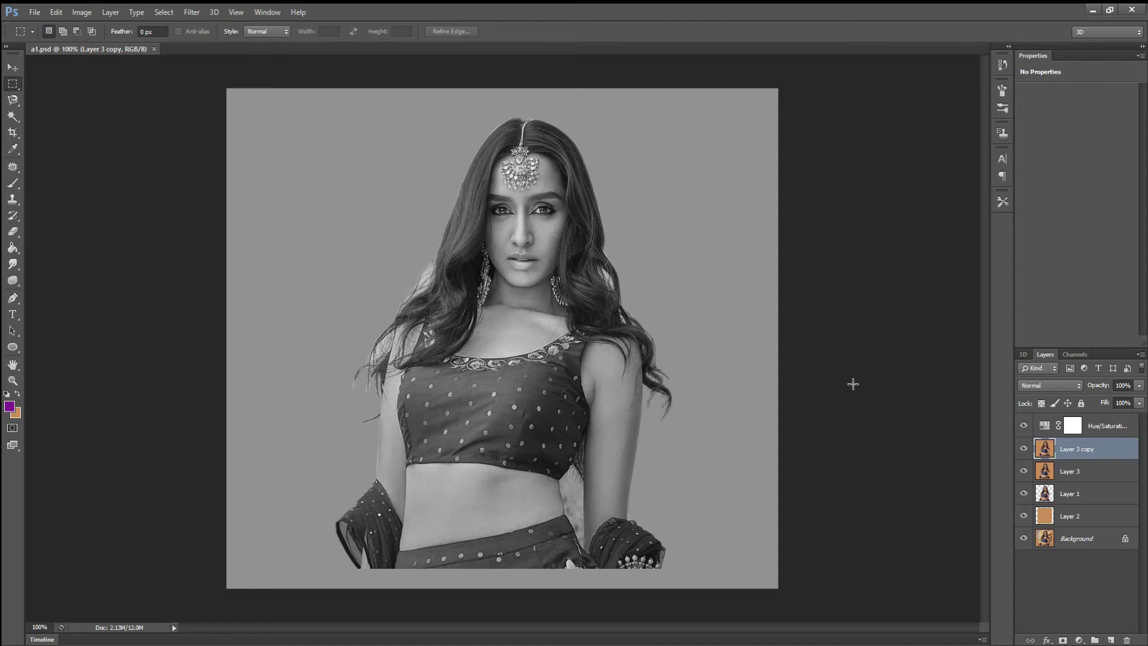
pyautogui.hotkey('ctrl', 'i')
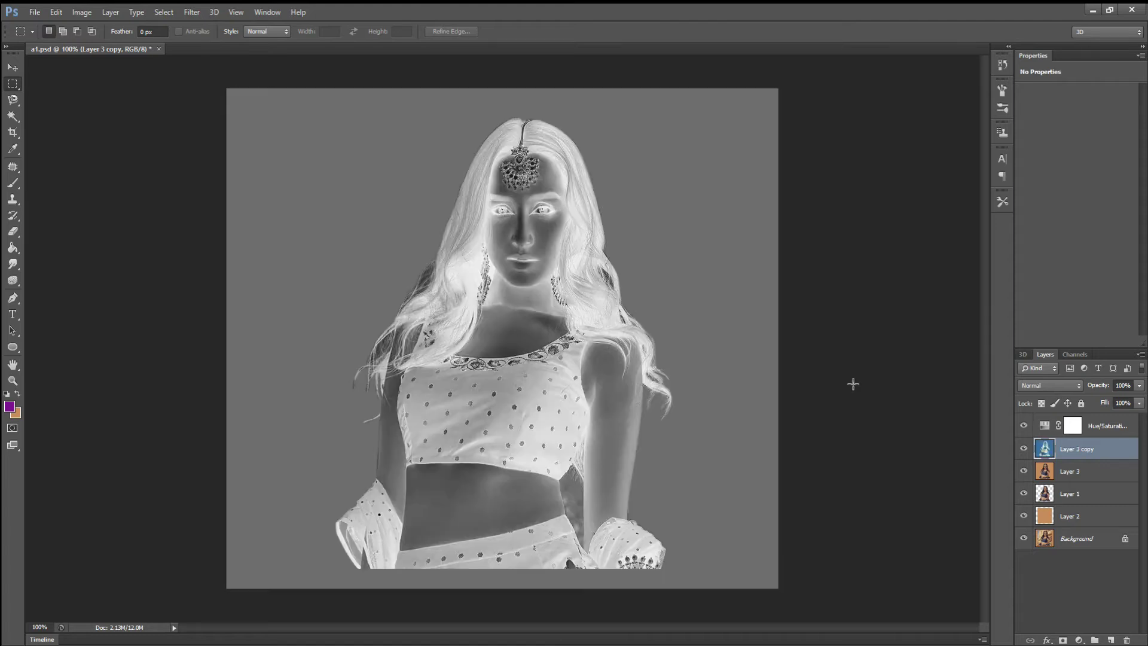
pyautogui.click(1049, 385)
pyautogui.click(1051, 175)
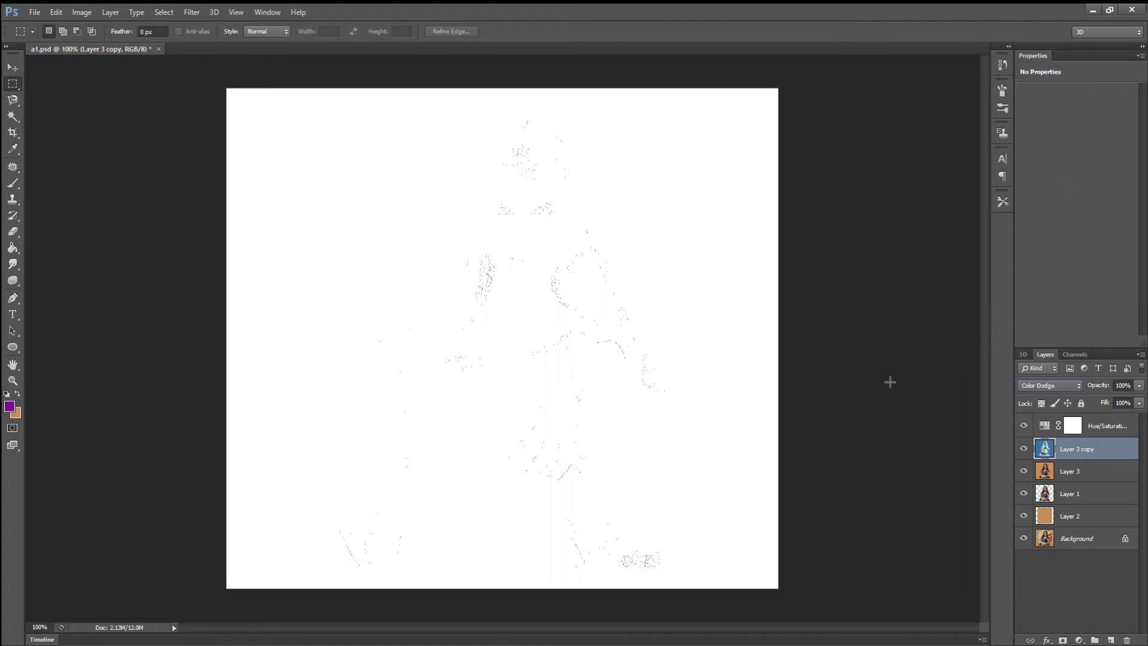
# Step: Apply a Gaussian Blur with a radius of about 30 pixels to the inverted Layer 3 copy
pyautogui.click(193, 12)
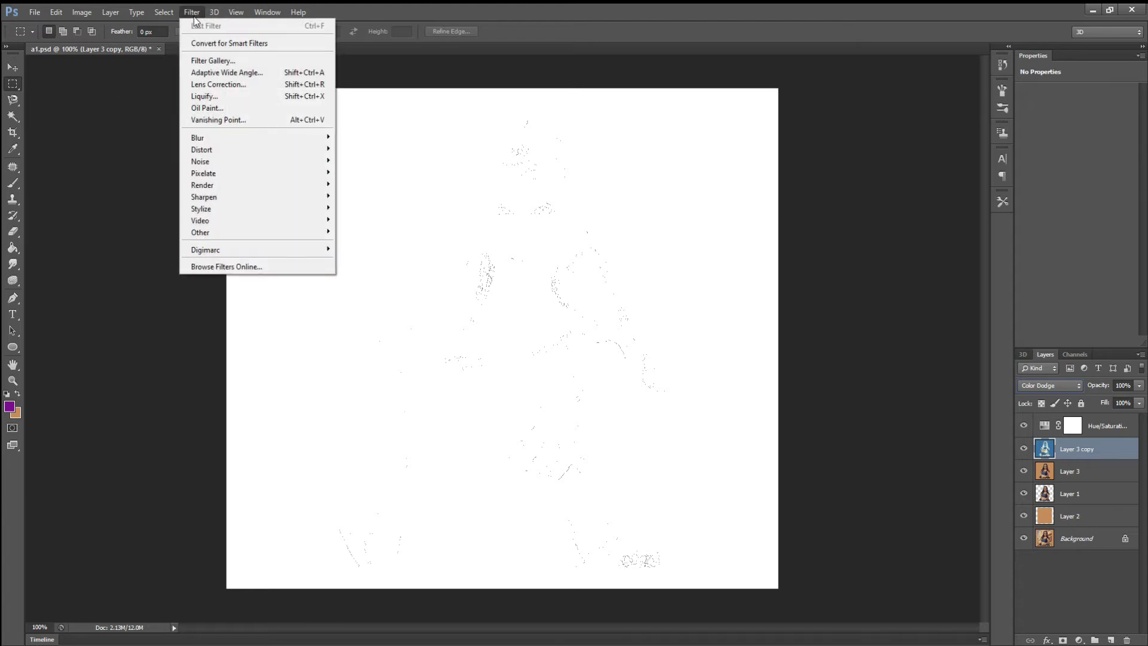
pyautogui.moveTo(264, 142)
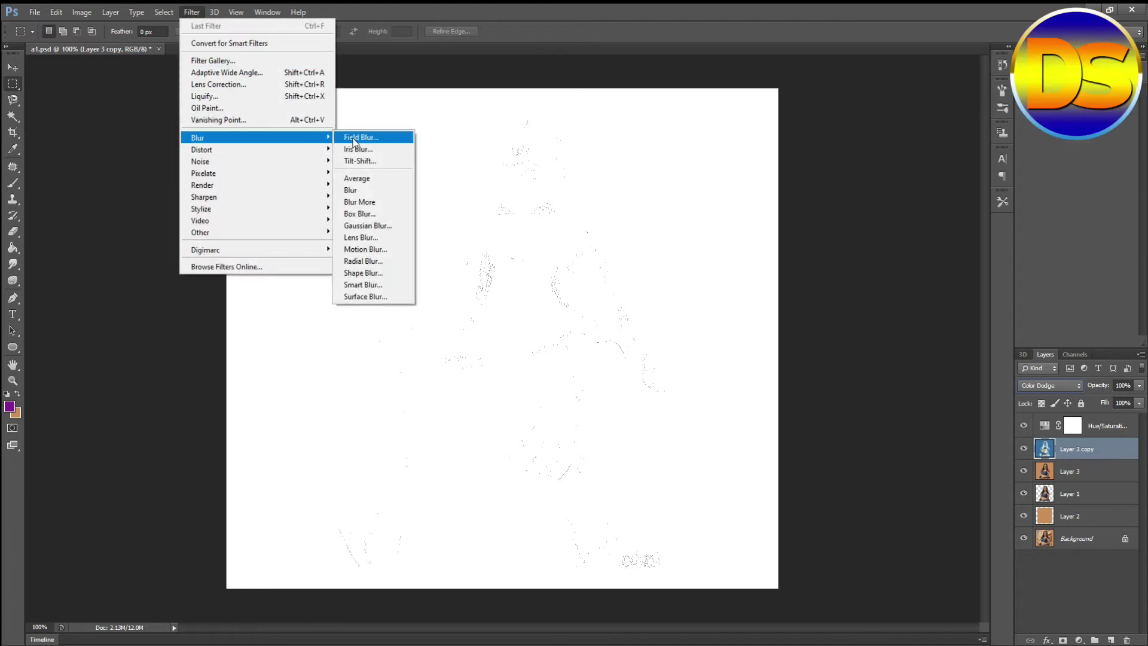
pyautogui.click(366, 225)
pyautogui.press('Down')
pyautogui.press('Down')
pyautogui.press('Down')
pyautogui.press('Down')
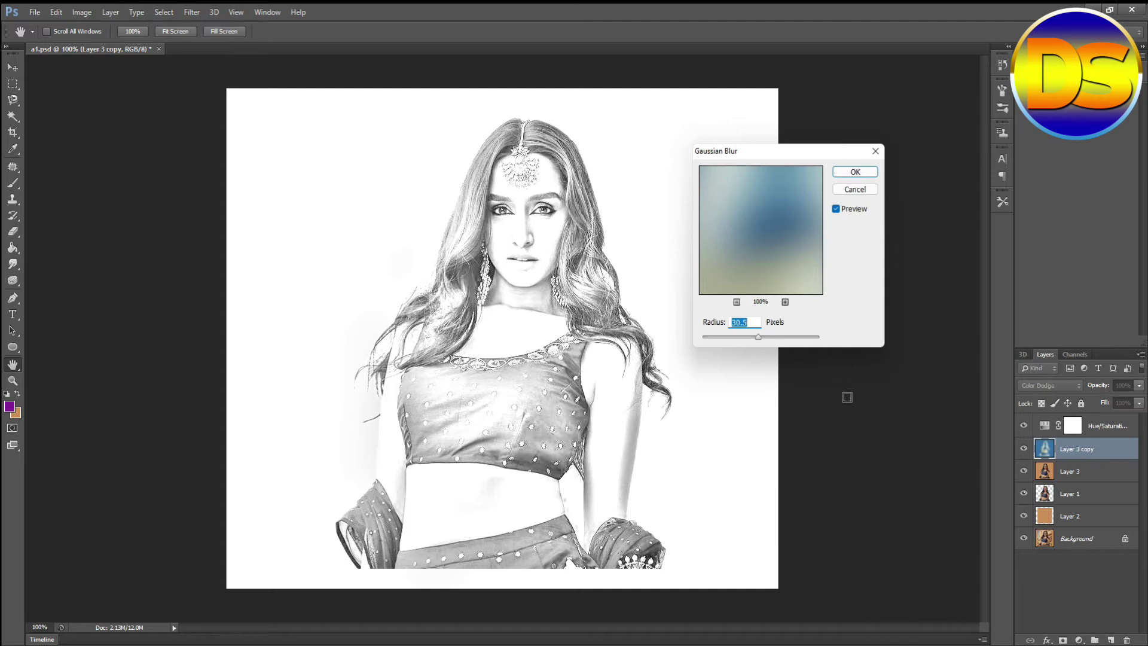
pyautogui.press('Down')
pyautogui.press('Down')
pyautogui.press('Down')
pyautogui.press('Down')
pyautogui.press('Down')
pyautogui.press('Down')
pyautogui.press('Up')
pyautogui.press('Return')
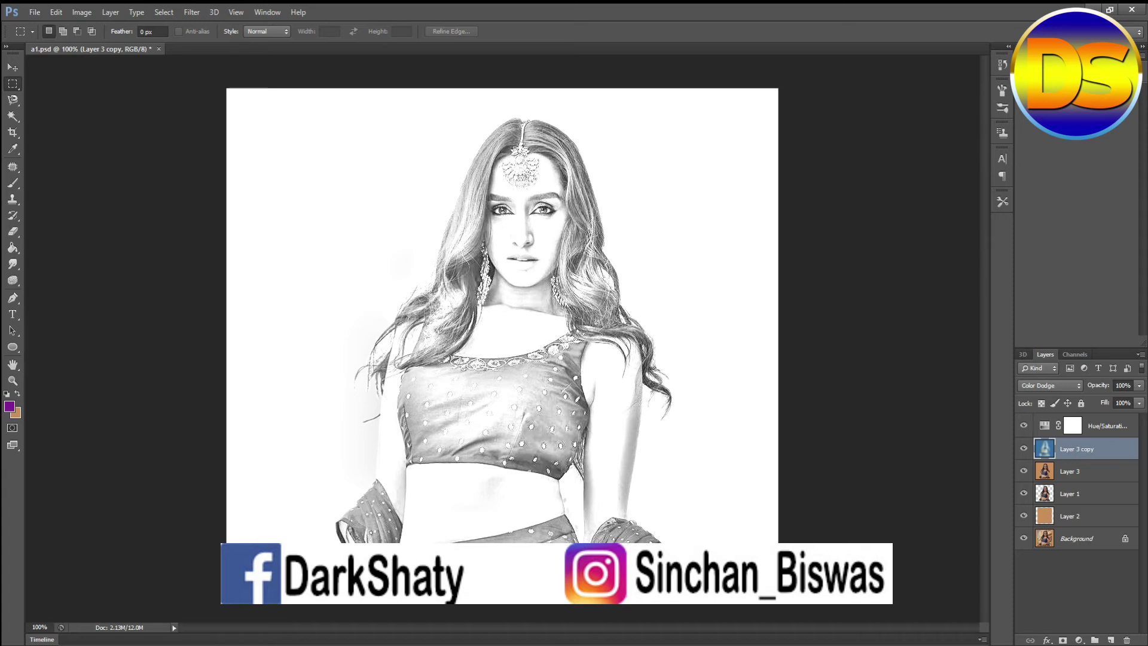
# Step: Add a Levels adjustment layer above Layer 3 copy with the midtone input at 0.67 and the white input at 237
pyautogui.click(1080, 640)
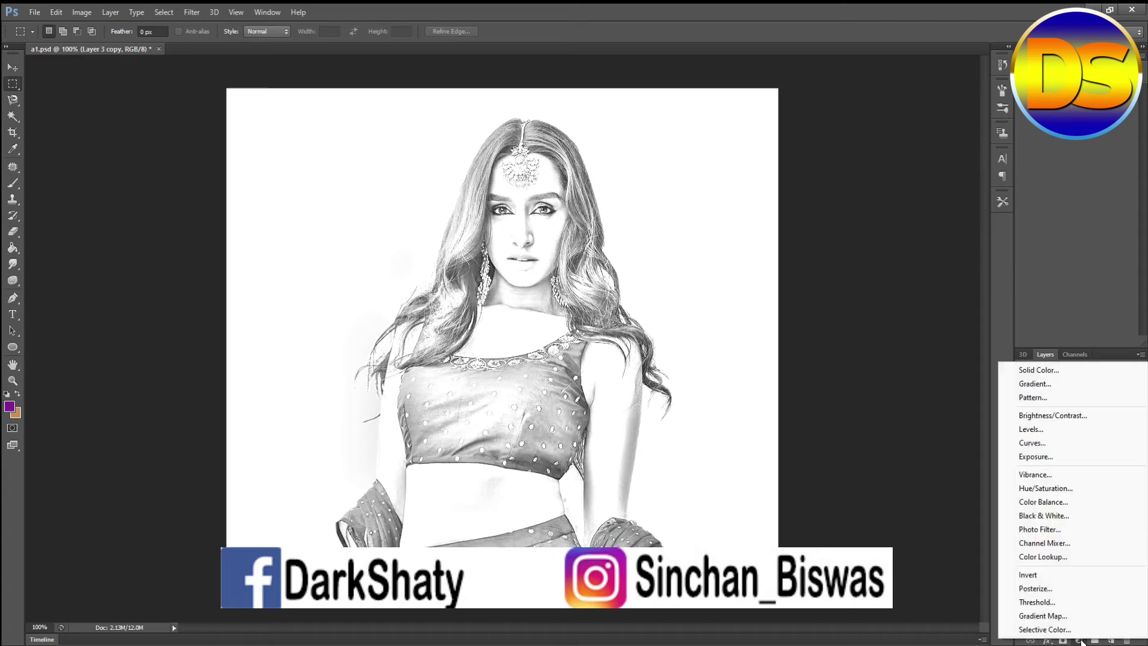
pyautogui.click(1030, 428)
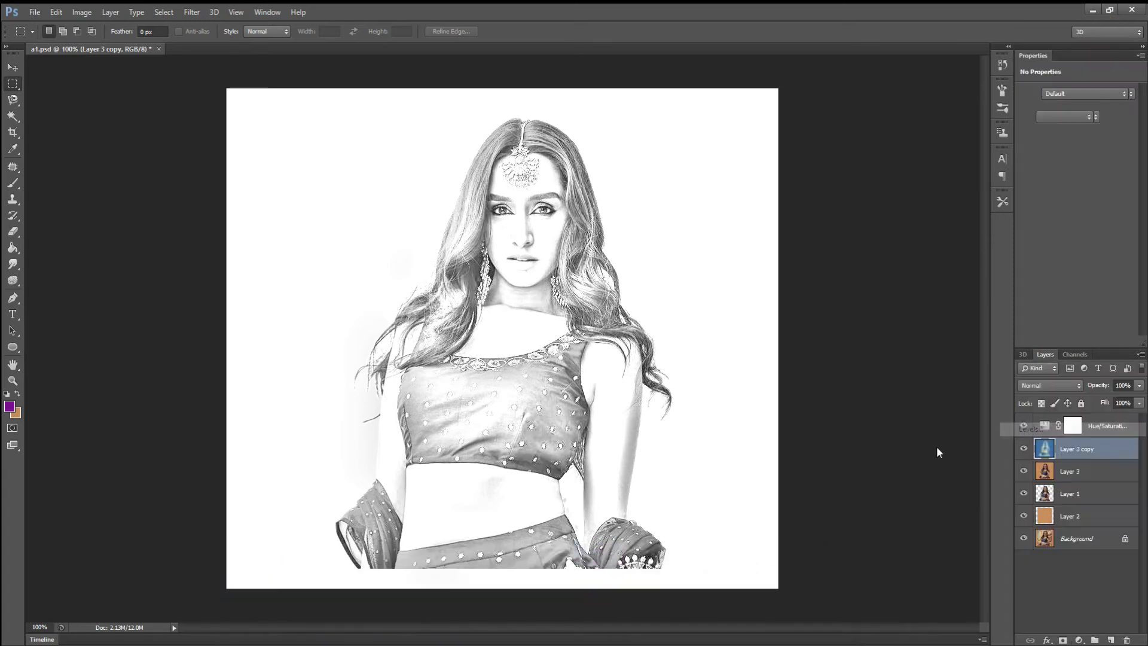
pyautogui.moveTo(1087, 186); pyautogui.dragTo(1089, 186)
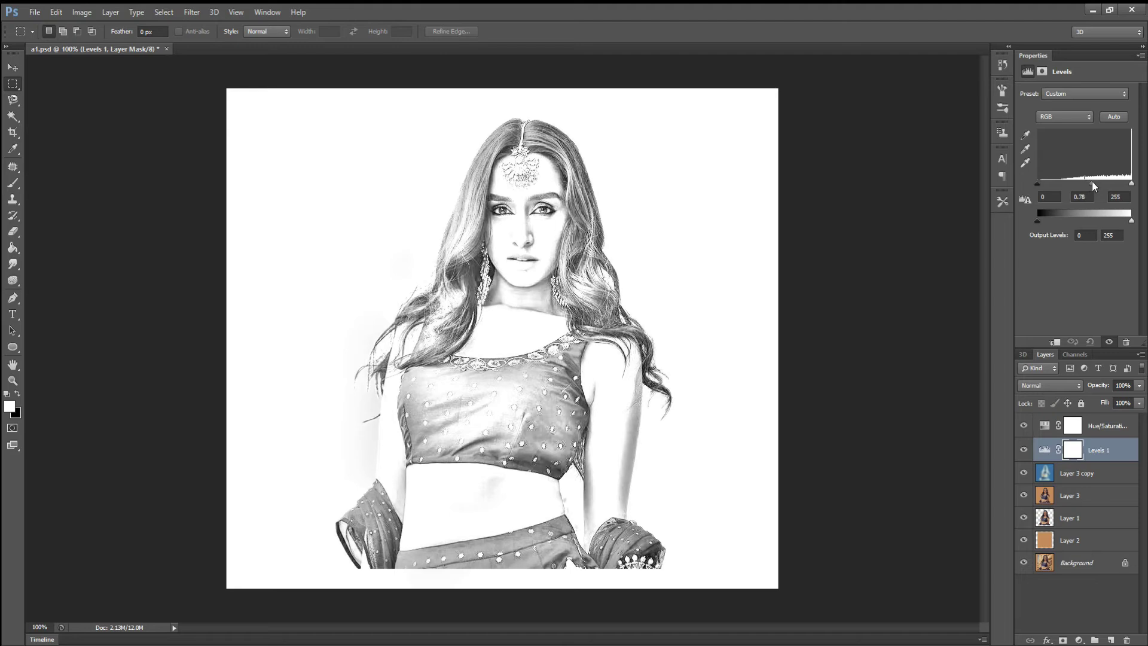
pyautogui.moveTo(1131, 184); pyautogui.dragTo(1125, 183)
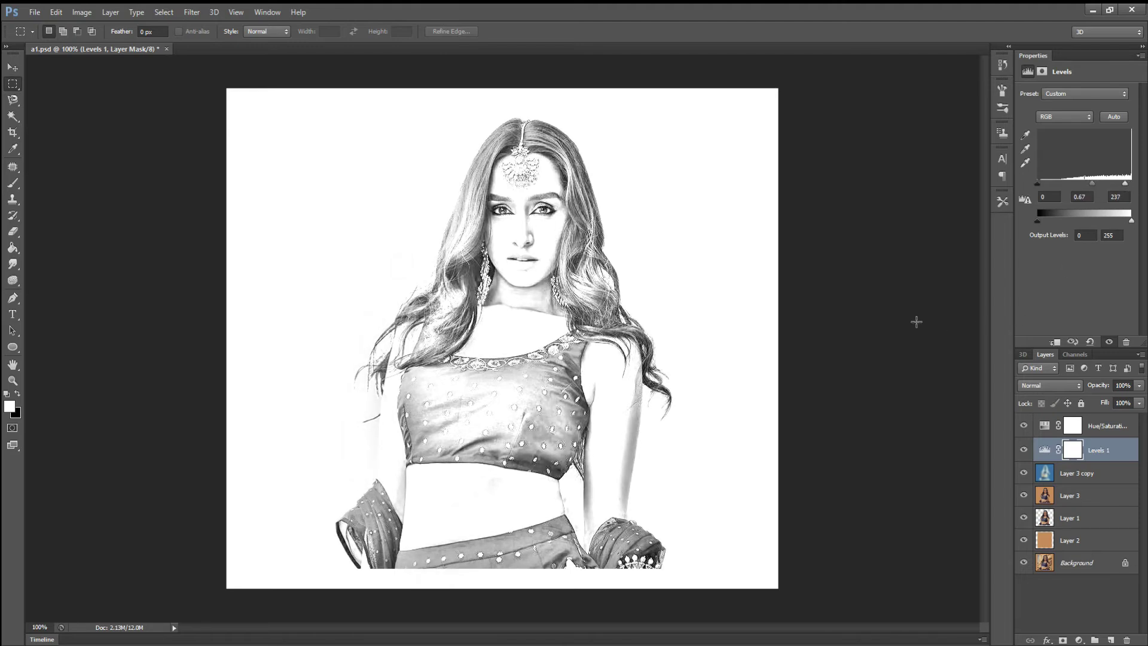
# Step: Add a Brightness/Contrast adjustment layer above Levels 1, lowering the brightness to about -12 and raising the contrast slightly
pyautogui.click(1080, 643)
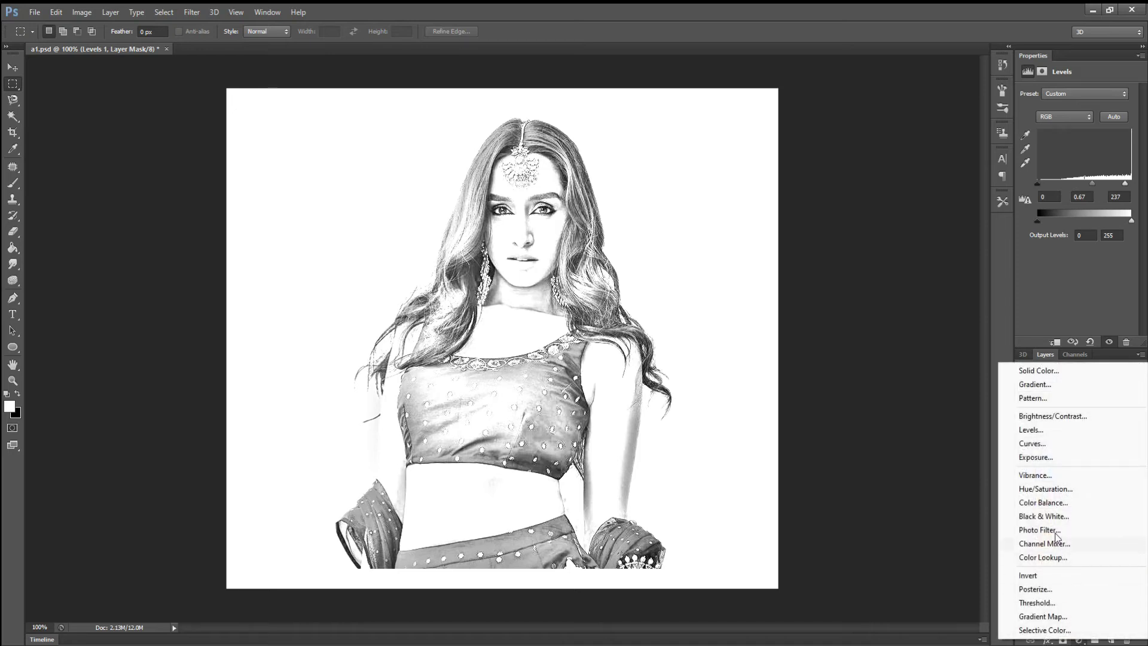
pyautogui.click(1051, 417)
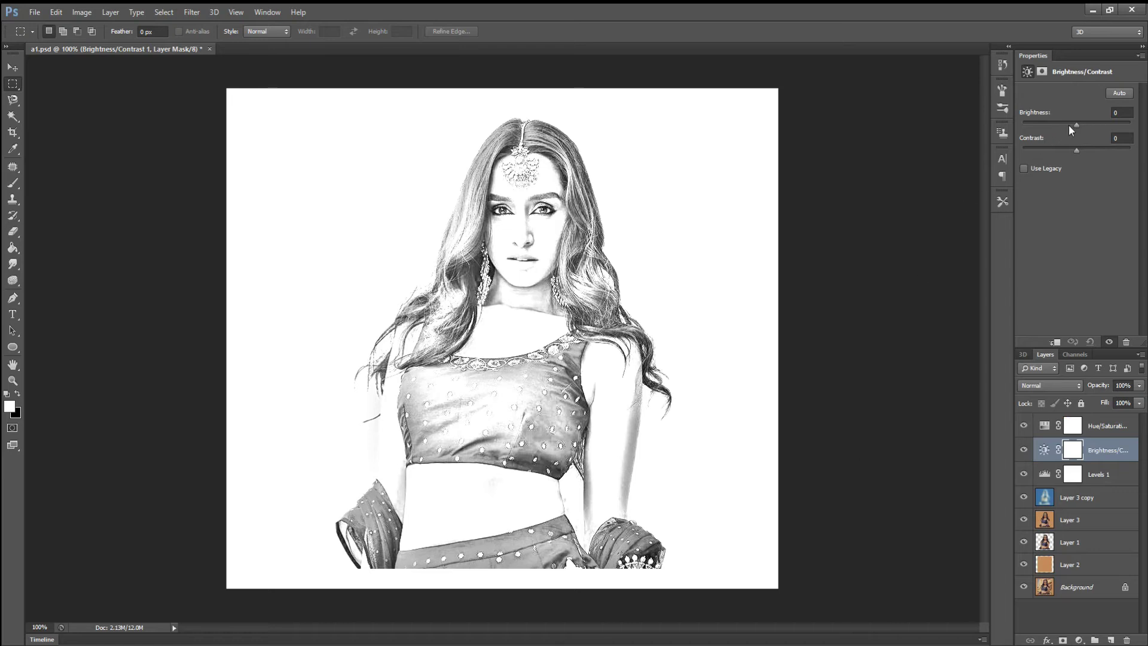
pyautogui.moveTo(1075, 123); pyautogui.dragTo(1073, 124)
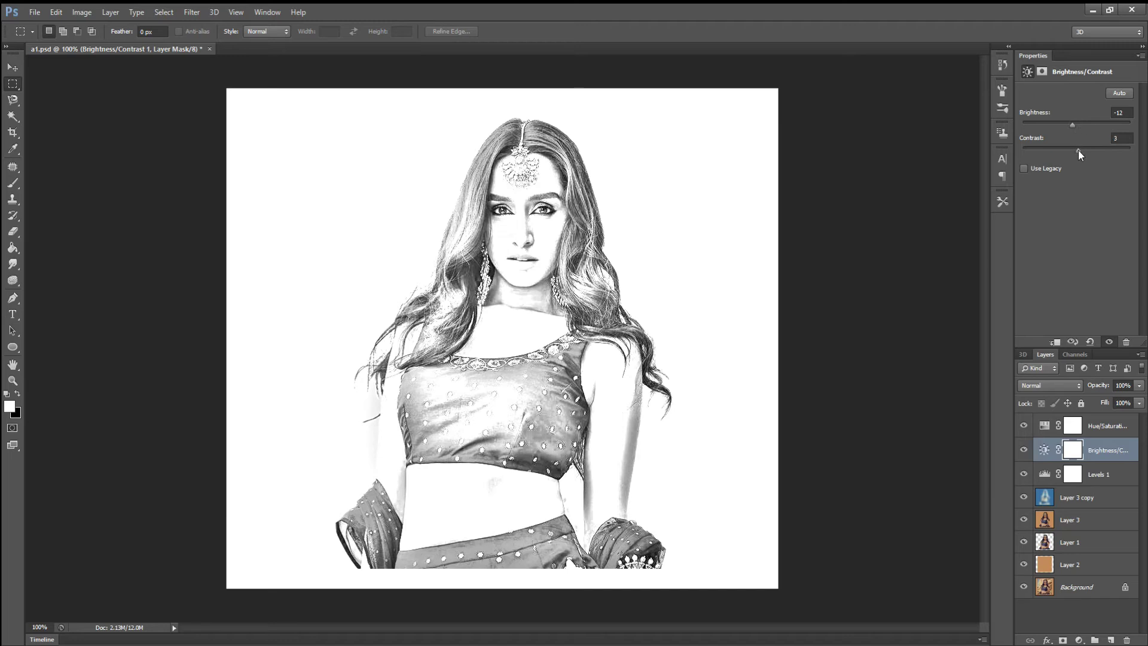
pyautogui.moveTo(1086, 148); pyautogui.dragTo(1084, 150)
pyautogui.click(1122, 113)
pyautogui.press('Down')
# Step: Stamp all visible layers into a new layer above the Hue/Saturation adjustment and convert it to a smart object
pyautogui.click(1057, 434)
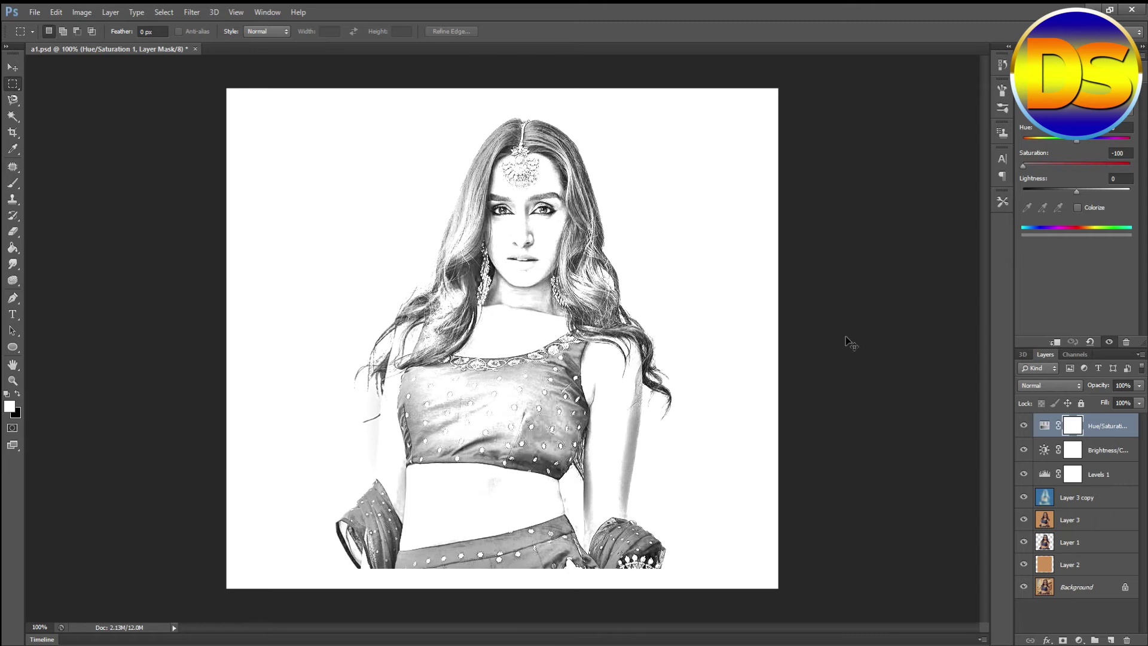
pyautogui.hotkey('ctrl', 'shift', 'alt', 'e')
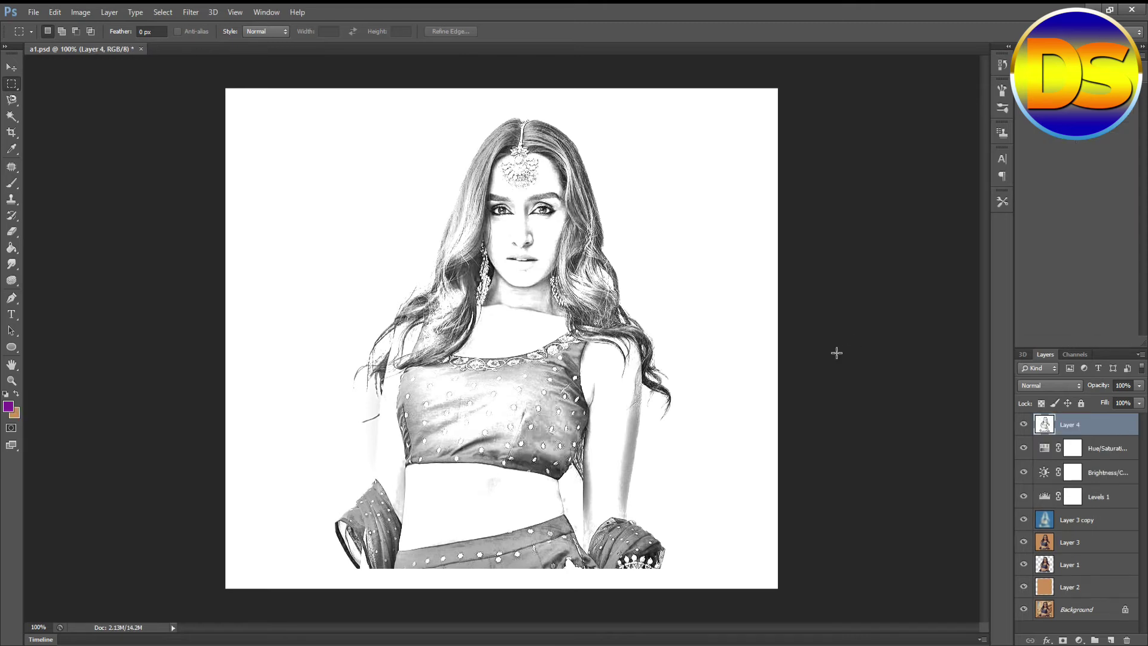
pyautogui.rightClick(1072, 425)
pyautogui.click(959, 245)
# Step: Apply an Add Noise smart filter to Layer 4 with an amount of 5.88% and Uniform distribution
pyautogui.click(191, 12)
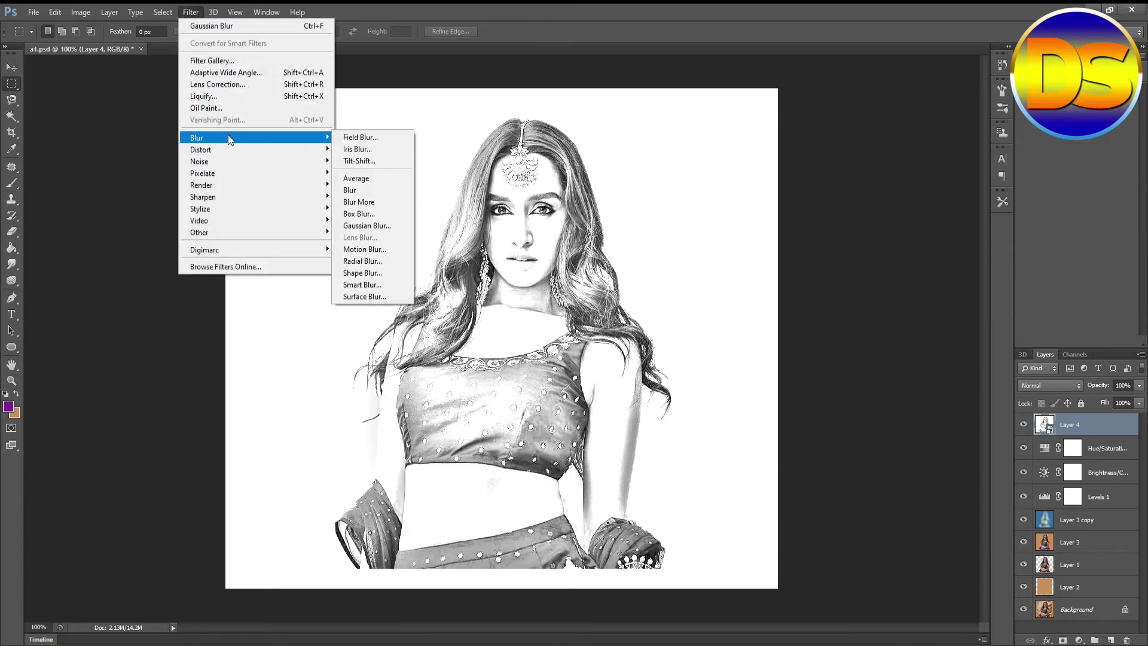
pyautogui.moveTo(226, 164)
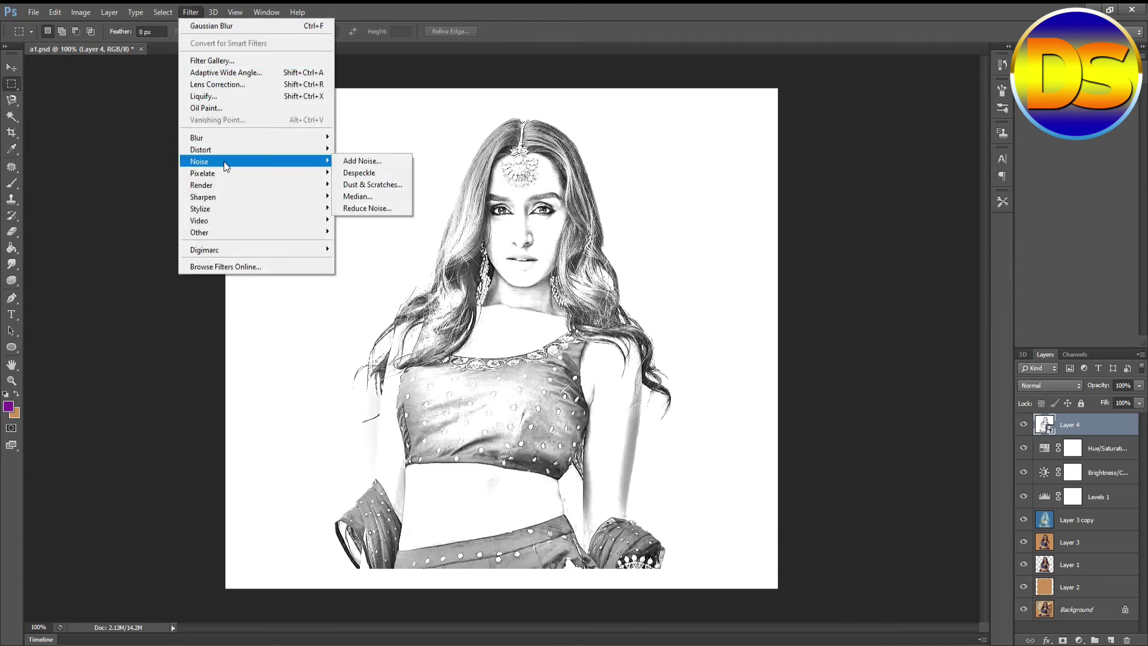
pyautogui.click(360, 161)
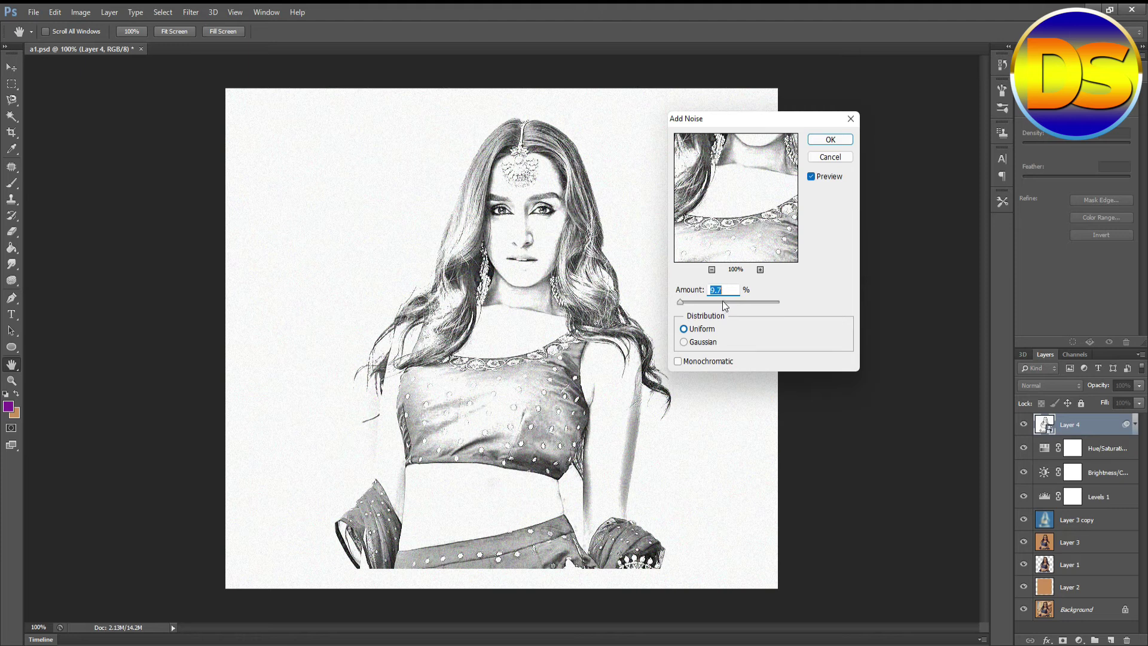
pyautogui.moveTo(680, 301); pyautogui.dragTo(676, 303)
pyautogui.press('BackSpace')
pyautogui.write('88')
pyautogui.click(811, 176)
pyautogui.click(829, 140)
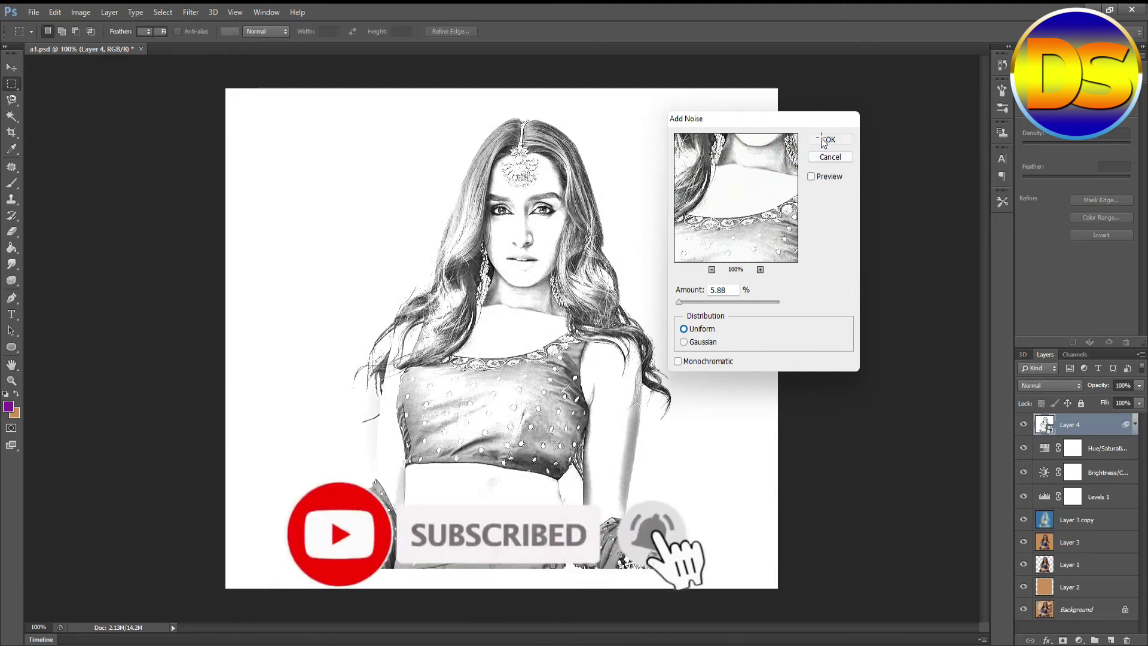
# Step: Apply a Smart Sharpen filter to Layer 4 with Amount 90%, Radius 1.0 px and Remove set to Gaussian Blur
pyautogui.click(198, 12)
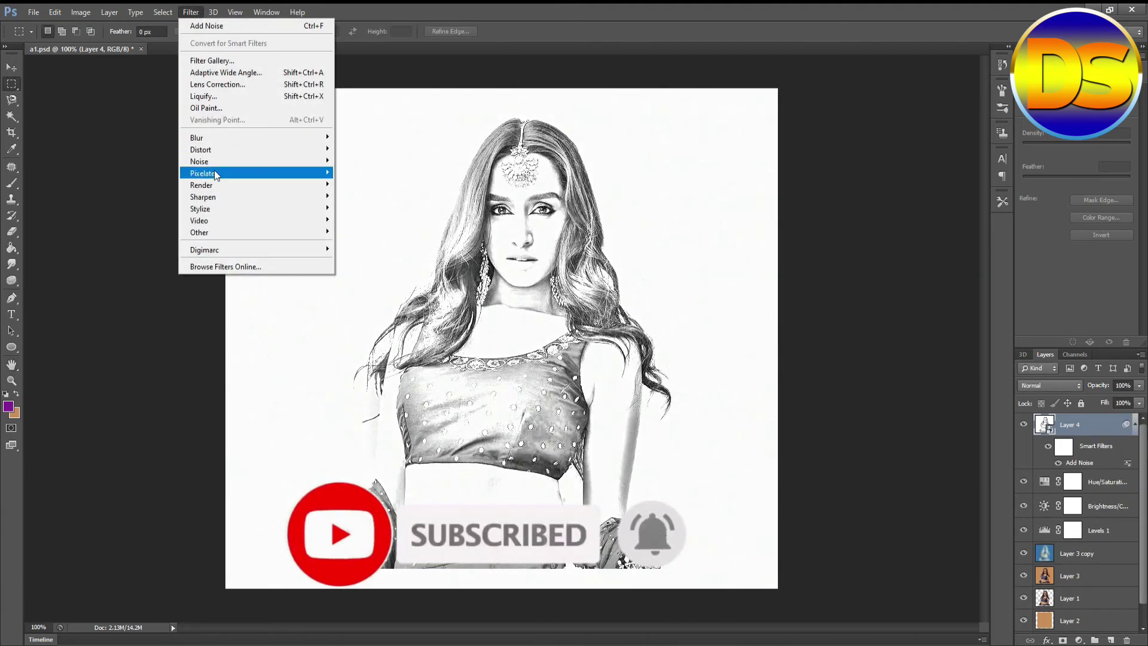
pyautogui.moveTo(252, 195)
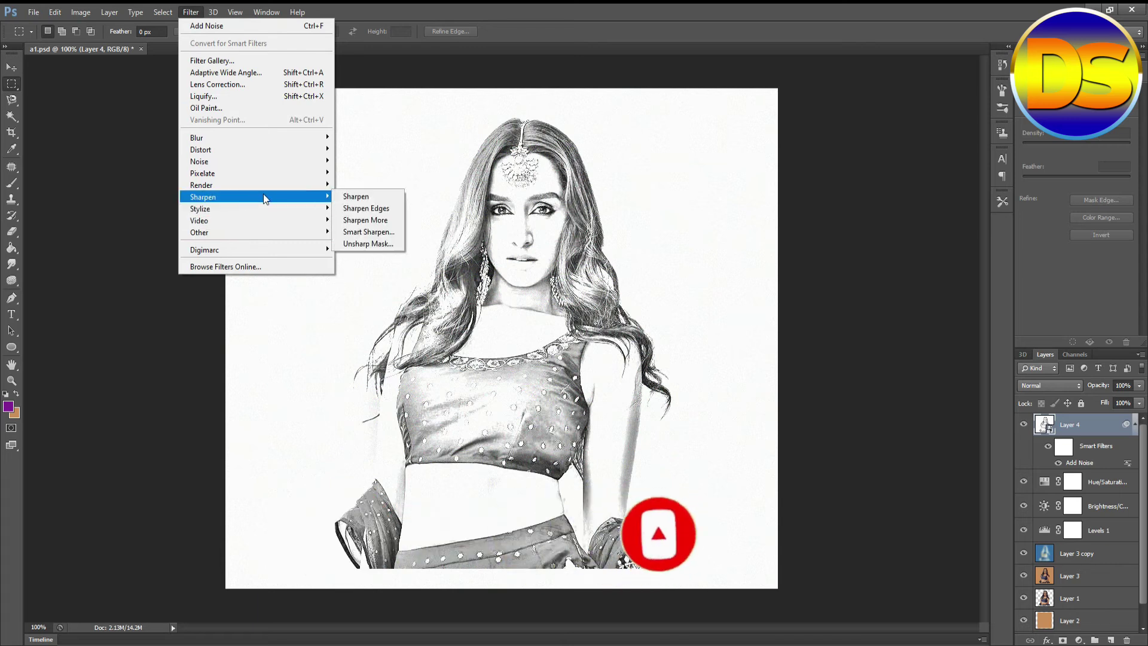
pyautogui.click(367, 231)
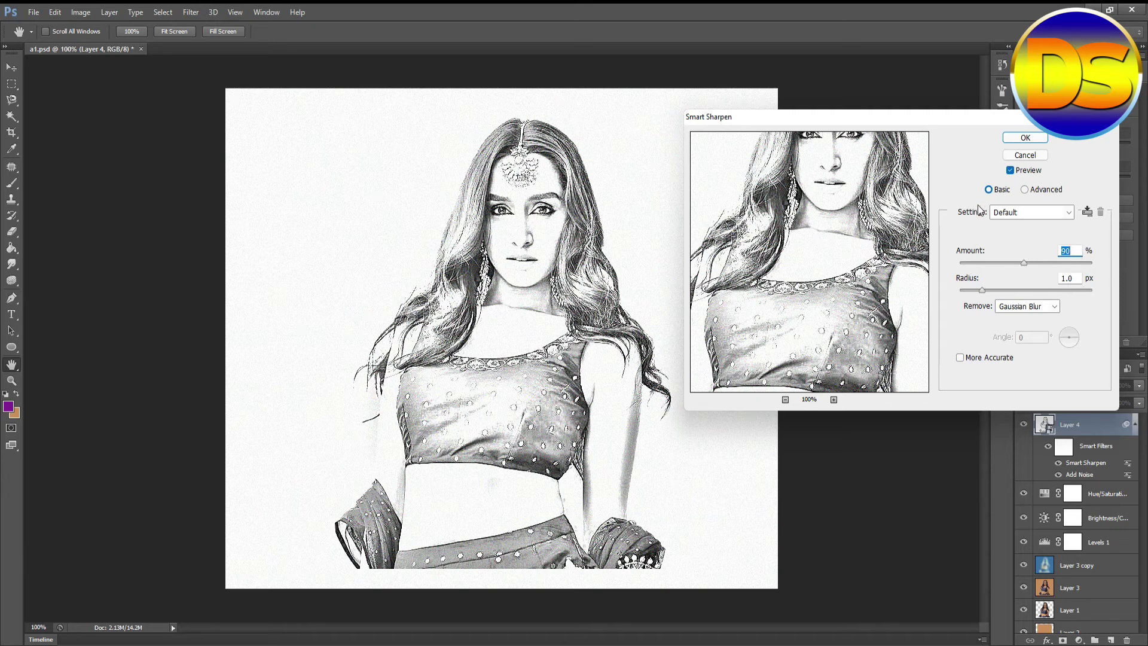
pyautogui.click(1022, 138)
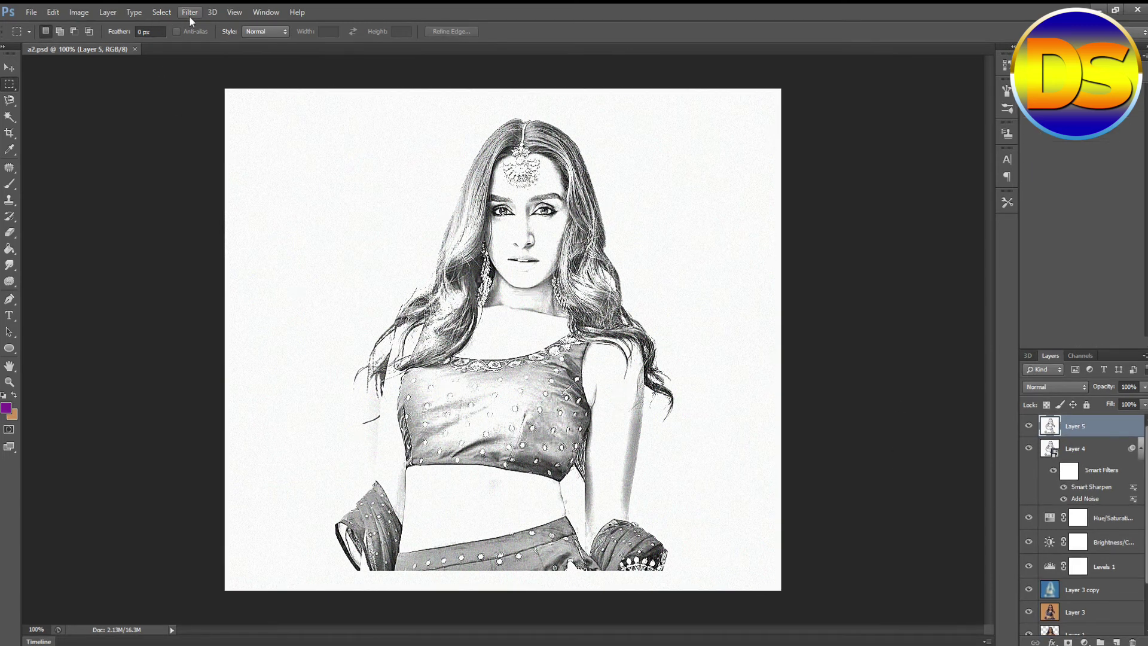
# Step: Apply the Poster Edges filter to Layer 5 with Edge Thickness 0, Edge Intensity 6 and Posterization 0
pyautogui.click(190, 12)
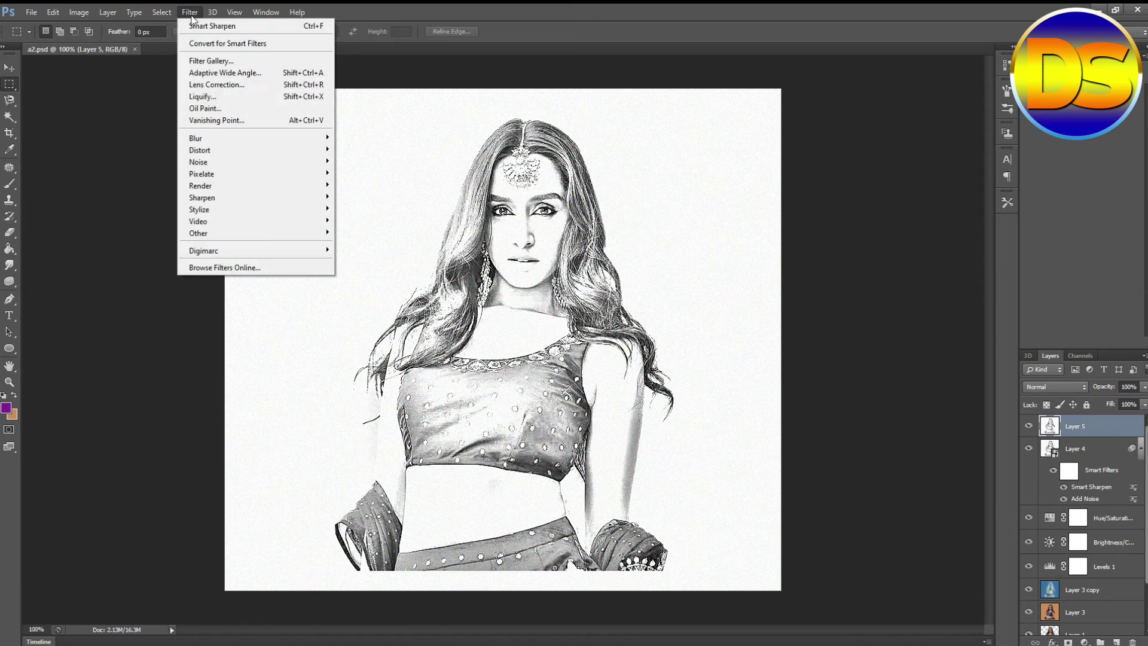
pyautogui.press('Escape')
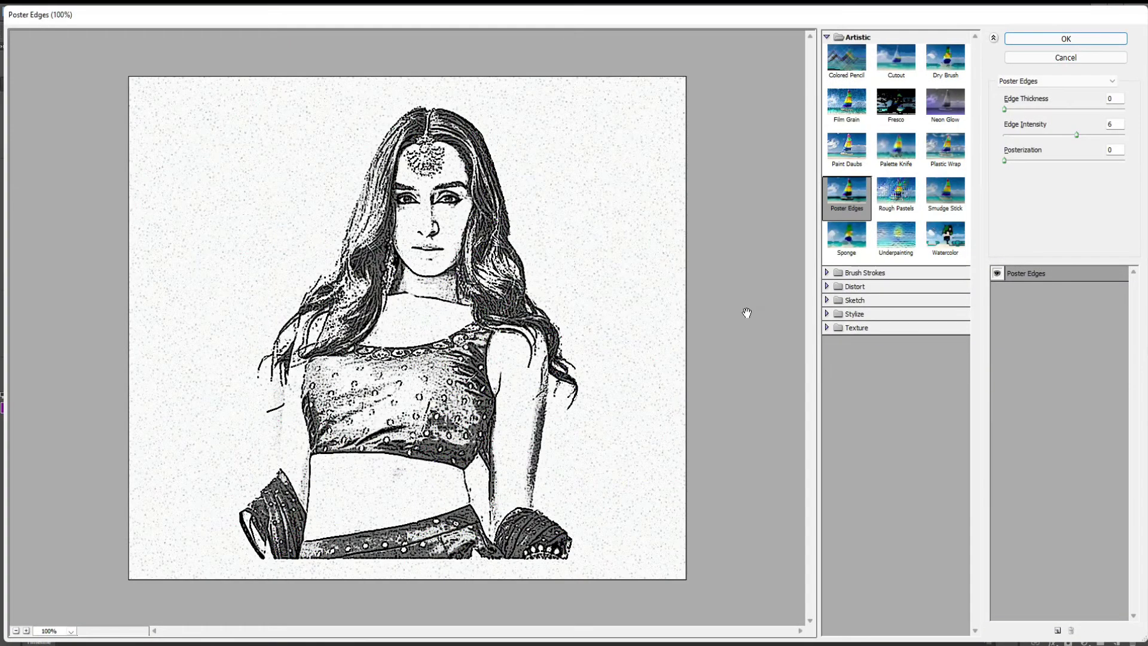
pyautogui.click(855, 202)
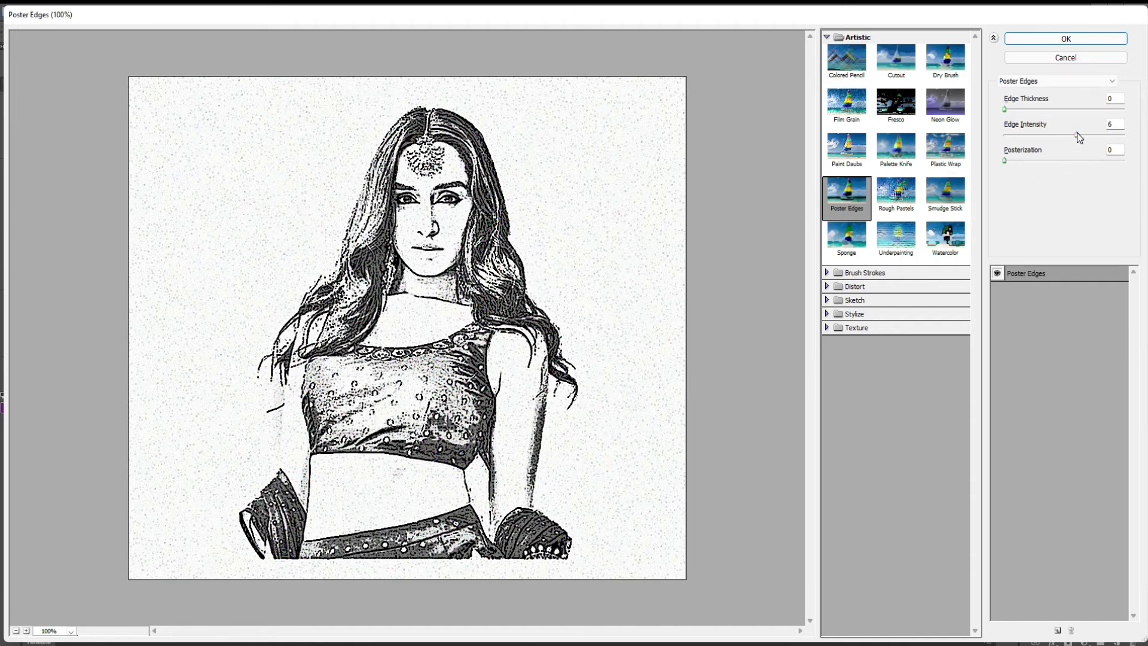
pyautogui.click(1077, 135)
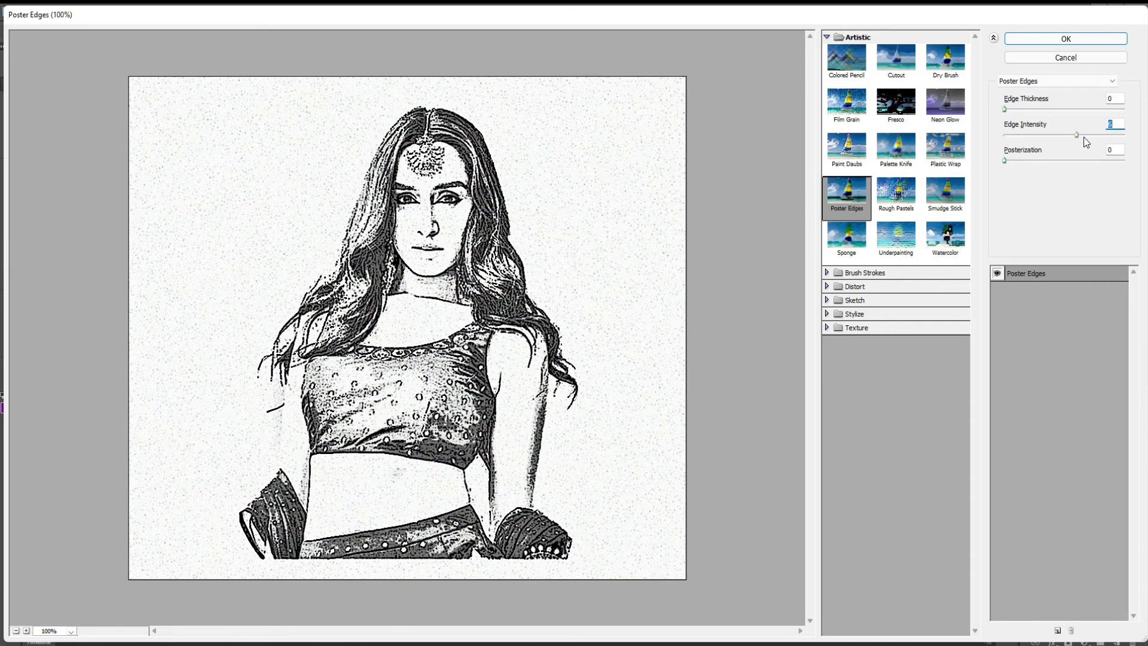
pyautogui.click(1033, 41)
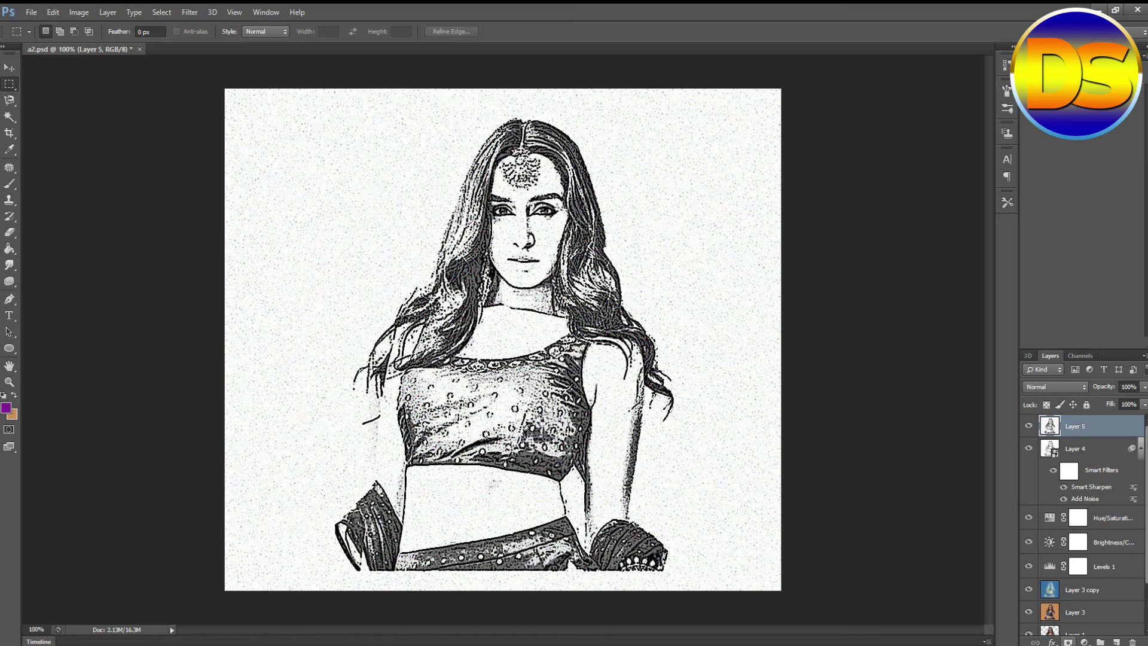
# Step: Add a layer mask to Layer 5 and ready the Brush tool with black as the foreground colour
pyautogui.click(1068, 641)
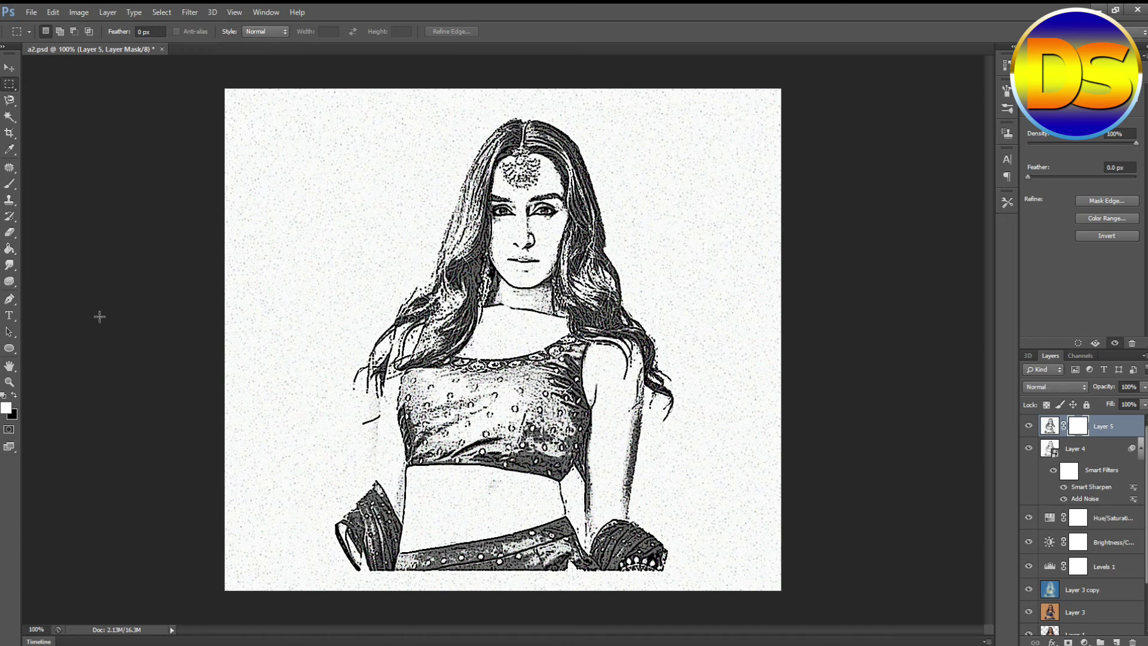
pyautogui.click(10, 185)
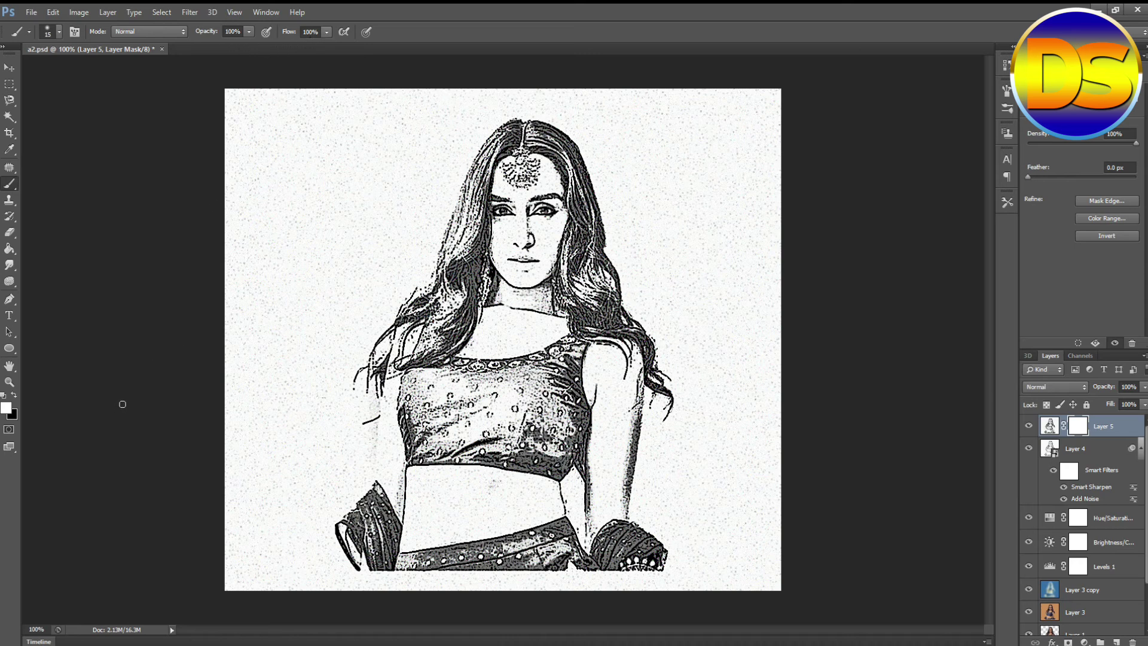
pyautogui.click(13, 395)
# Step: Paint black on the Layer 5 mask over the background around the woman with a brush enlarged to about 175 px
pyautogui.press(']')
pyautogui.press(']')
pyautogui.press(']')
pyautogui.press(']')
pyautogui.press(']')
pyautogui.press(']')
pyautogui.press(']')
pyautogui.press(']')
pyautogui.press(']')
pyautogui.press(']')
pyautogui.press(']')
pyautogui.hotkey('ctrl', '+')
pyautogui.hotkey('ctrl', '-')
pyautogui.press(']')
pyautogui.press(']')
pyautogui.press(']')
pyautogui.press(']')
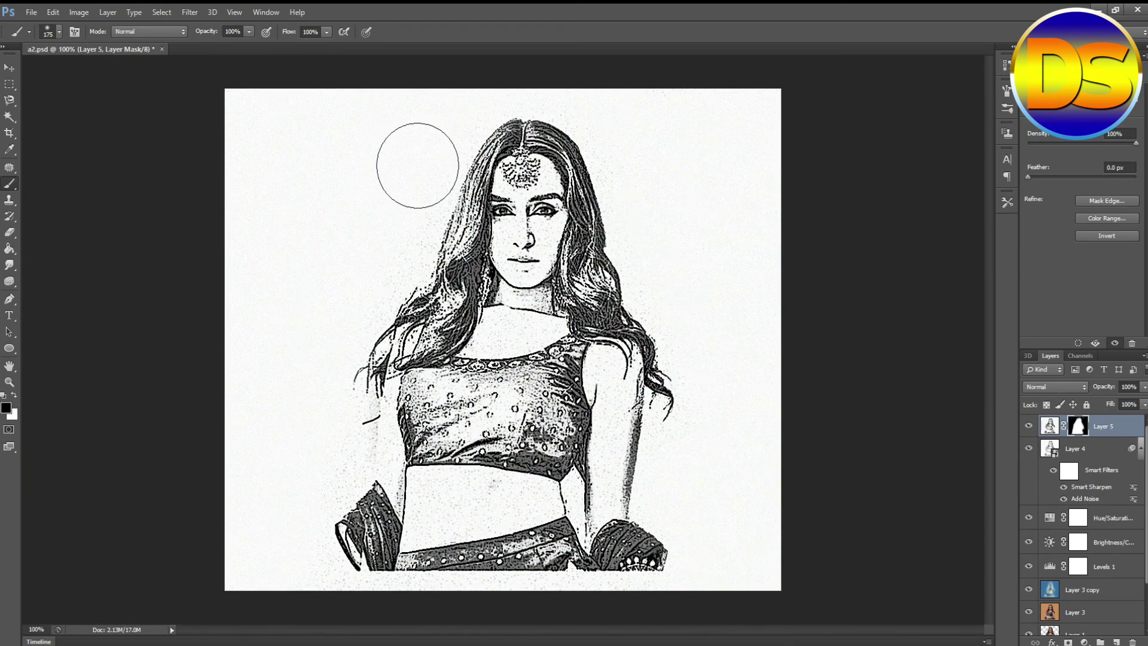
# Step: Mask out the remaining background specks close to the woman's outline, reducing the brush to 60 px
pyautogui.press('[')
pyautogui.press('[')
pyautogui.press('[')
pyautogui.press('[')
pyautogui.hotkey('ctrl', '+')
pyautogui.scroll(-5, 174, 406)
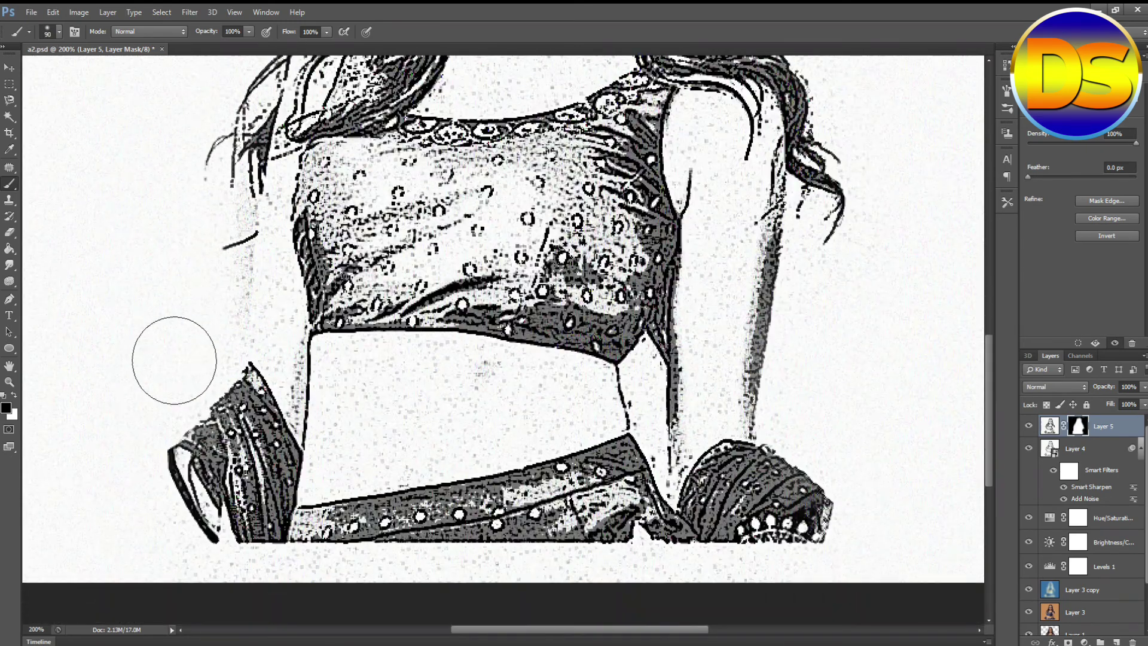
pyautogui.scroll(-2, 133, 410)
pyautogui.press('[')
pyautogui.press('[')
pyautogui.press('[')
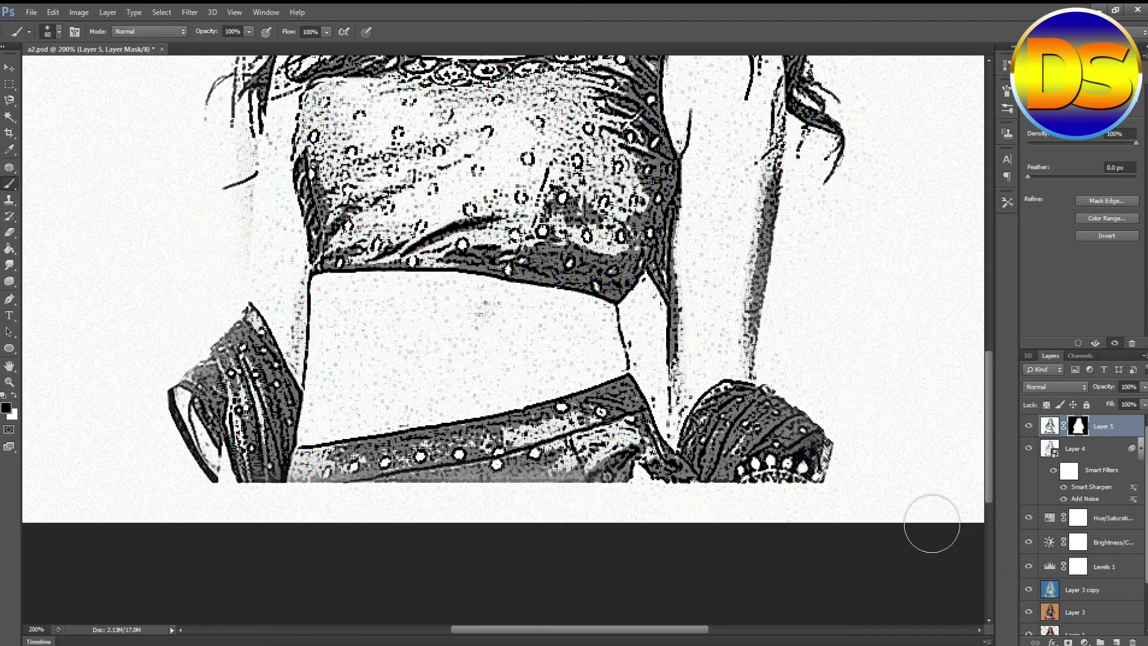
pyautogui.scroll(14, 815, 329)
pyautogui.scroll(4, 772, 358)
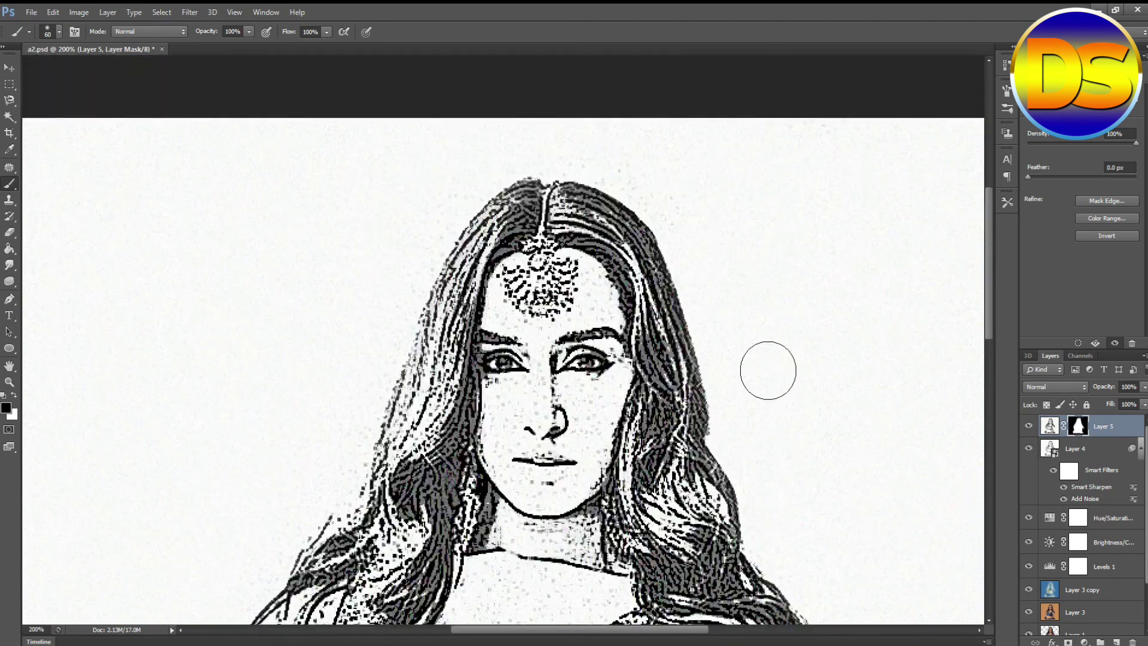
# Step: Mask out the Poster Edges effect on the skin of the woman's arms and midriff with a smaller brush
pyautogui.scroll(-11, 372, 321)
pyautogui.scroll(-3, 239, 454)
pyautogui.press('[')
pyautogui.press('[')
pyautogui.moveTo(325, 571)
pyautogui.mouseDown()
pyautogui.moveTo(531, 471)
pyautogui.moveTo(707, 479)
pyautogui.moveTo(754, 461)
pyautogui.moveTo(762, 263)
pyautogui.mouseUp()
pyautogui.scroll(1, 693, 262)
pyautogui.press('[')
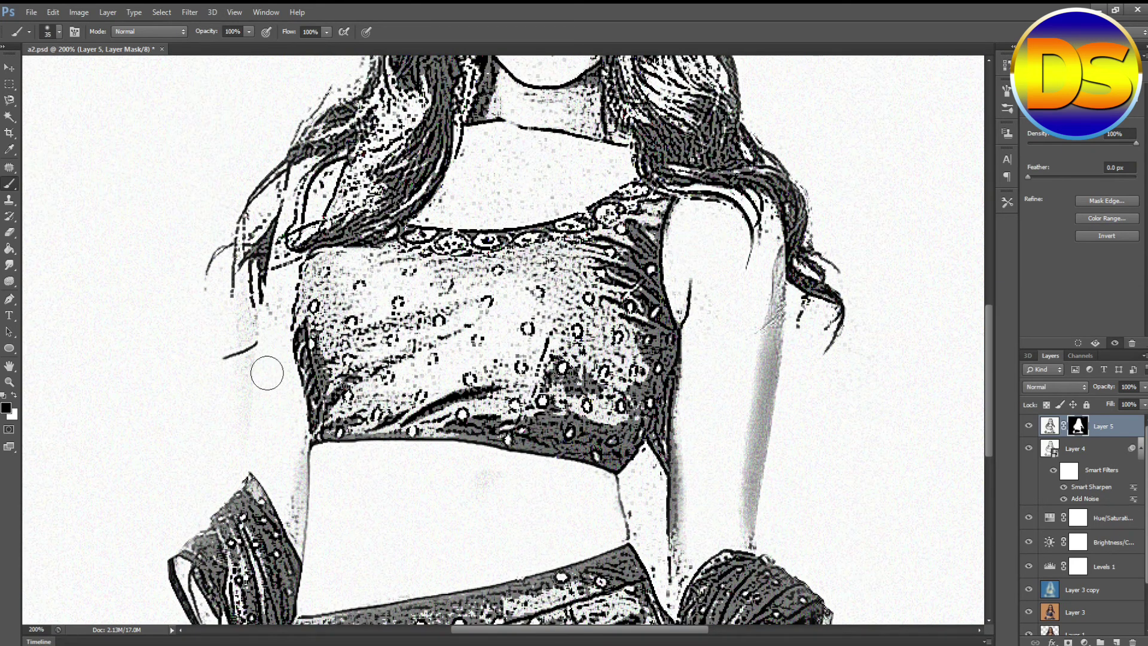
pyautogui.scroll(1, 525, 507)
pyautogui.press('[')
pyautogui.scroll(-2, 525, 507)
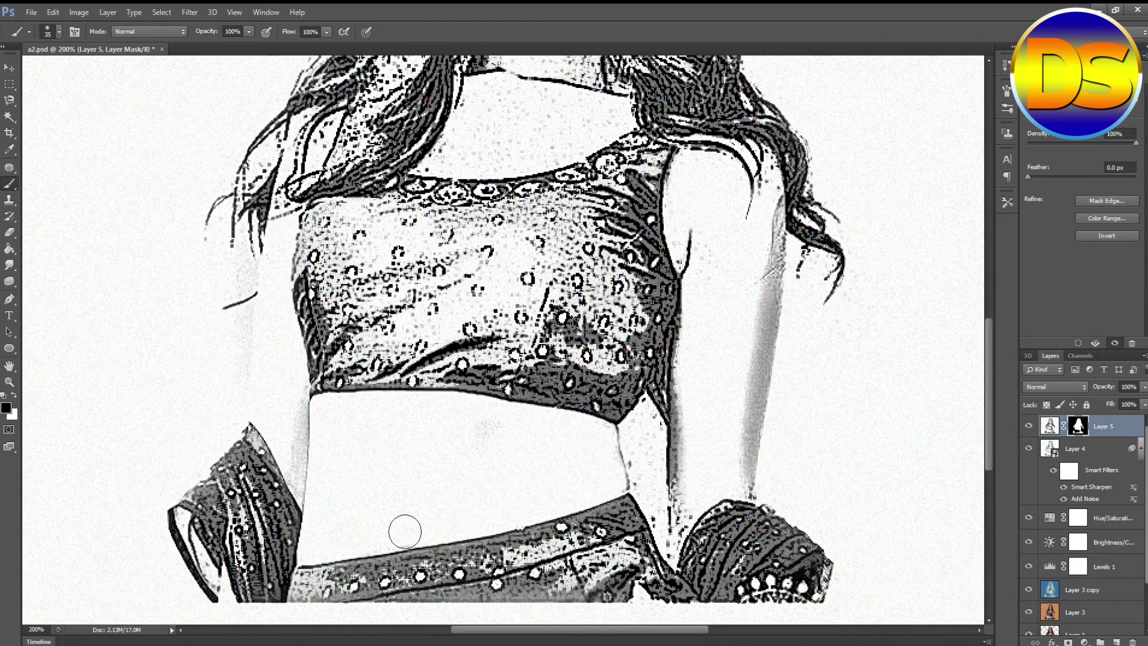
pyautogui.moveTo(639, 437)
pyautogui.mouseDown()
pyautogui.moveTo(663, 461)
pyautogui.moveTo(639, 470)
pyautogui.moveTo(647, 441)
pyautogui.mouseUp()
# Step: Mask out the Poster Edges effect on the woman's upper chest, neck and face with a 20 px brush
pyautogui.scroll(3, 646, 441)
pyautogui.press('[')
pyautogui.scroll(2, 511, 317)
pyautogui.moveTo(511, 317)
pyautogui.mouseDown()
pyautogui.moveTo(579, 276)
pyautogui.moveTo(481, 247)
pyautogui.mouseUp()
pyautogui.scroll(3, 481, 248)
pyautogui.moveTo(516, 338)
pyautogui.mouseDown()
pyautogui.moveTo(496, 263)
pyautogui.moveTo(553, 197)
pyautogui.moveTo(556, 173)
pyautogui.mouseUp()
pyautogui.scroll(2, 556, 173)
pyautogui.moveTo(508, 138)
pyautogui.mouseDown()
pyautogui.moveTo(622, 228)
pyautogui.moveTo(568, 242)
pyautogui.moveTo(479, 221)
pyautogui.moveTo(487, 243)
pyautogui.mouseUp()
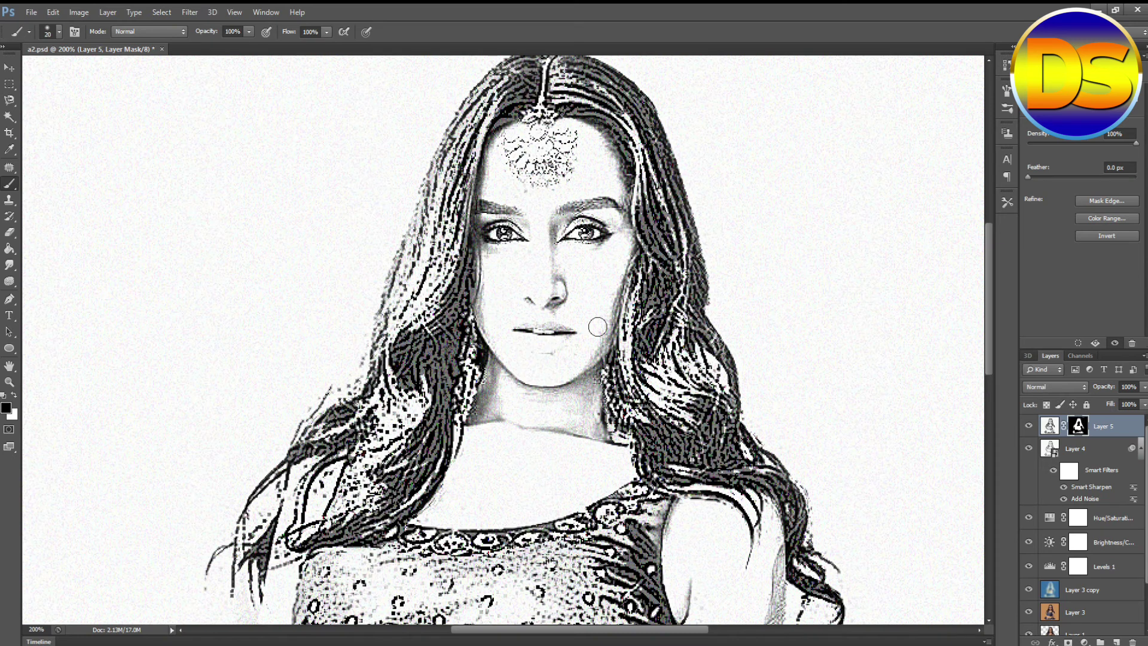
# Step: Mask out the Poster Edges strokes along the figure's lower edge, below the hands and skirt, with a 20 px black brush
pyautogui.hotkey('ctrl', '-')
pyautogui.hotkey('ctrl', '-')
pyautogui.hotkey('ctrl', '+')
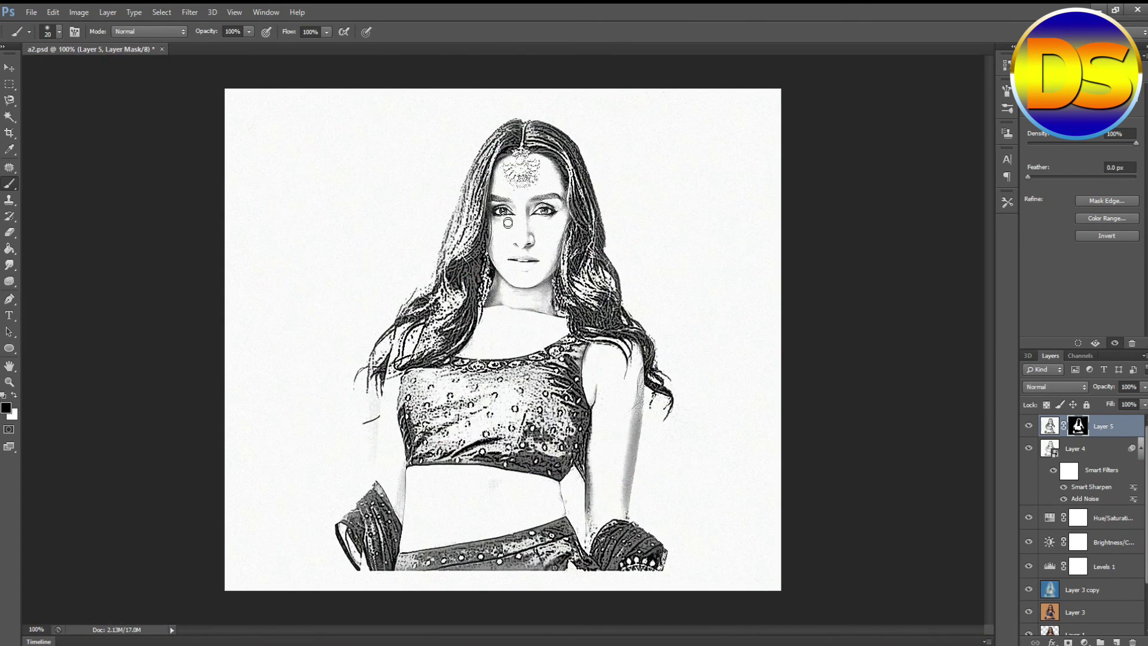
pyautogui.moveTo(362, 577)
pyautogui.mouseDown()
pyautogui.moveTo(641, 579)
pyautogui.moveTo(657, 568)
pyautogui.mouseUp()
pyautogui.press(']')
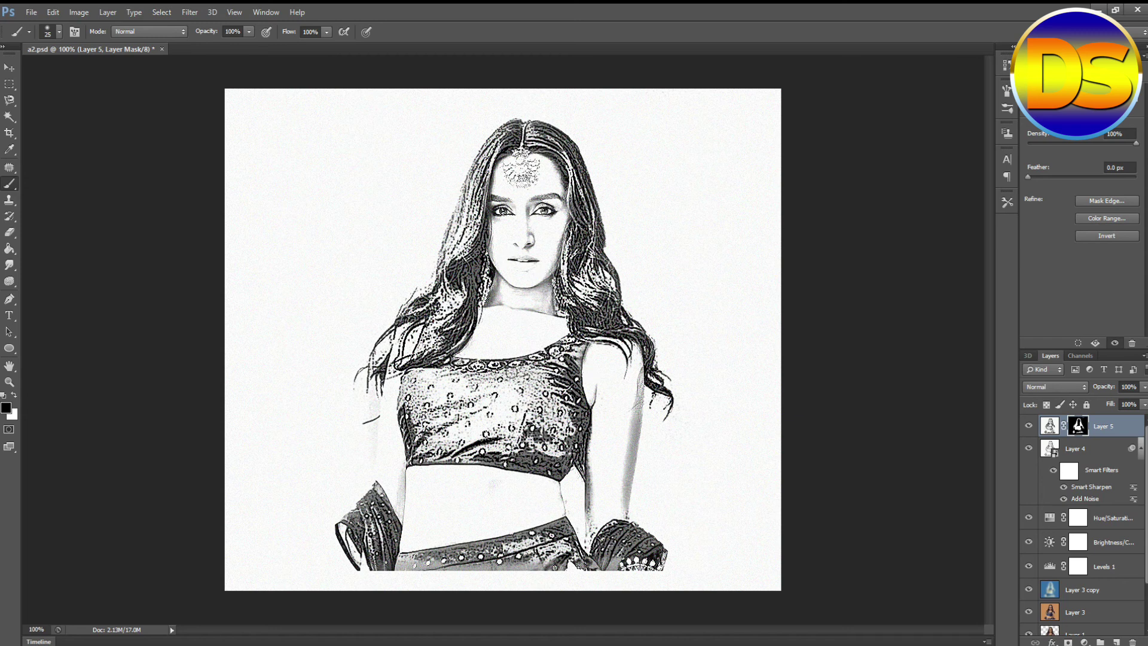
# Step: Restore the Poster Edges detail in both eyes by painting white on the Layer 5 mask with a 15 px brush
pyautogui.hotkey('ctrl', '+')
pyautogui.press('[')
pyautogui.press('[')
pyautogui.press('[')
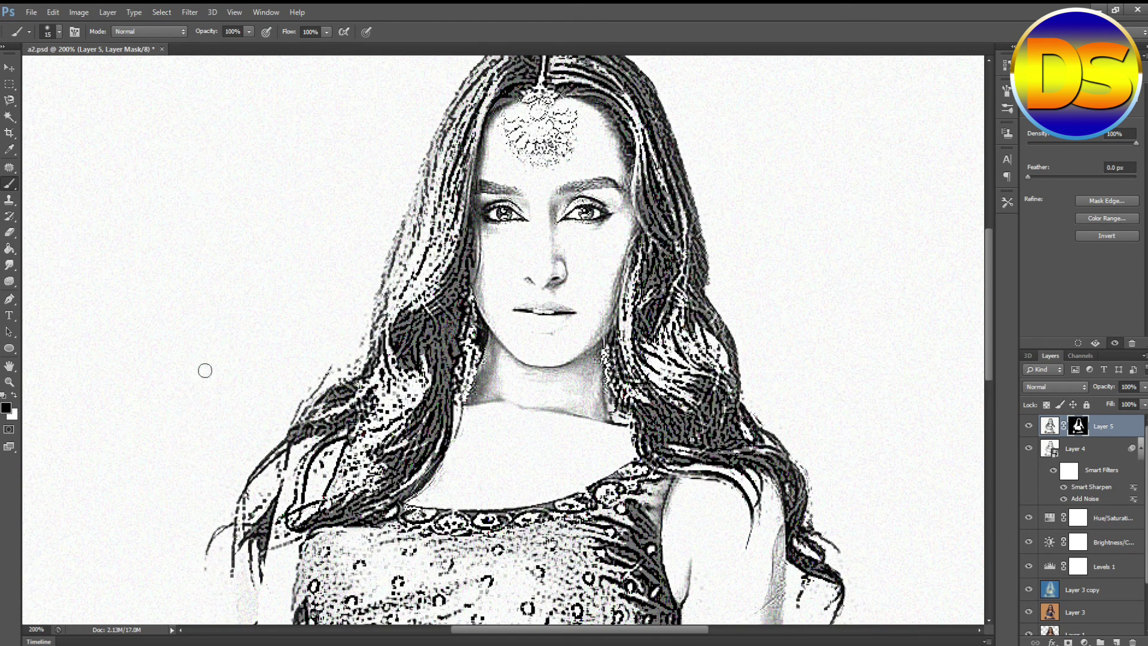
pyautogui.click(12, 396)
pyautogui.click(586, 212)
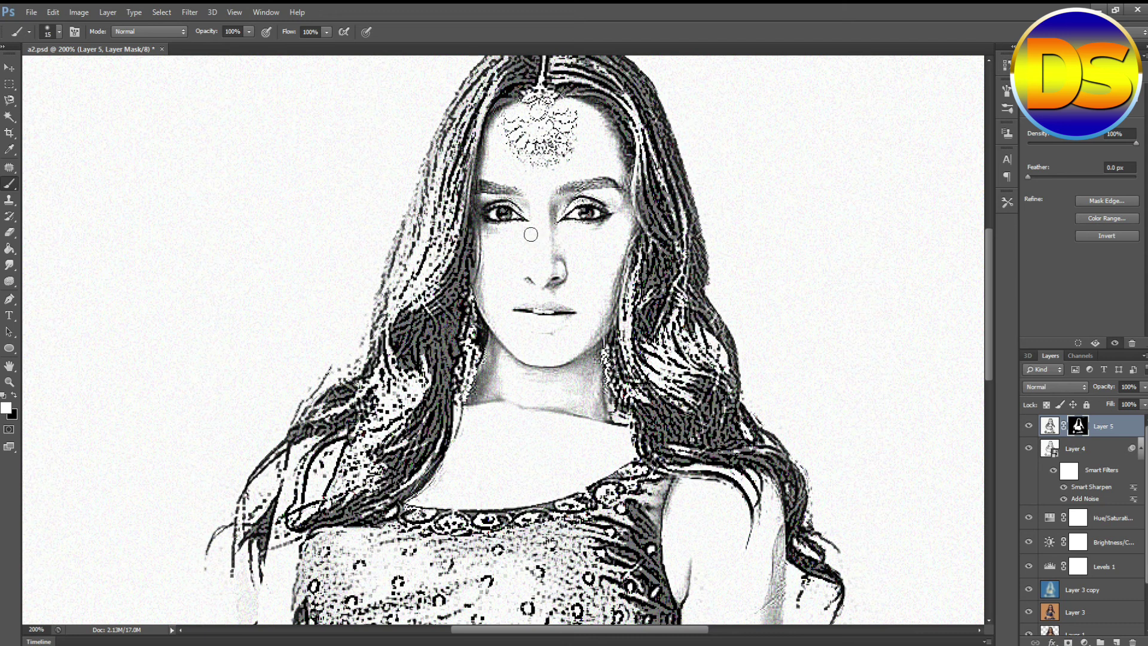
pyautogui.click(504, 212)
# Step: Blend Layer 5 in Color Burn mode and reduce its opacity to 21%
pyautogui.hotkey('ctrl', '-')
pyautogui.hotkey('ctrl', '-')
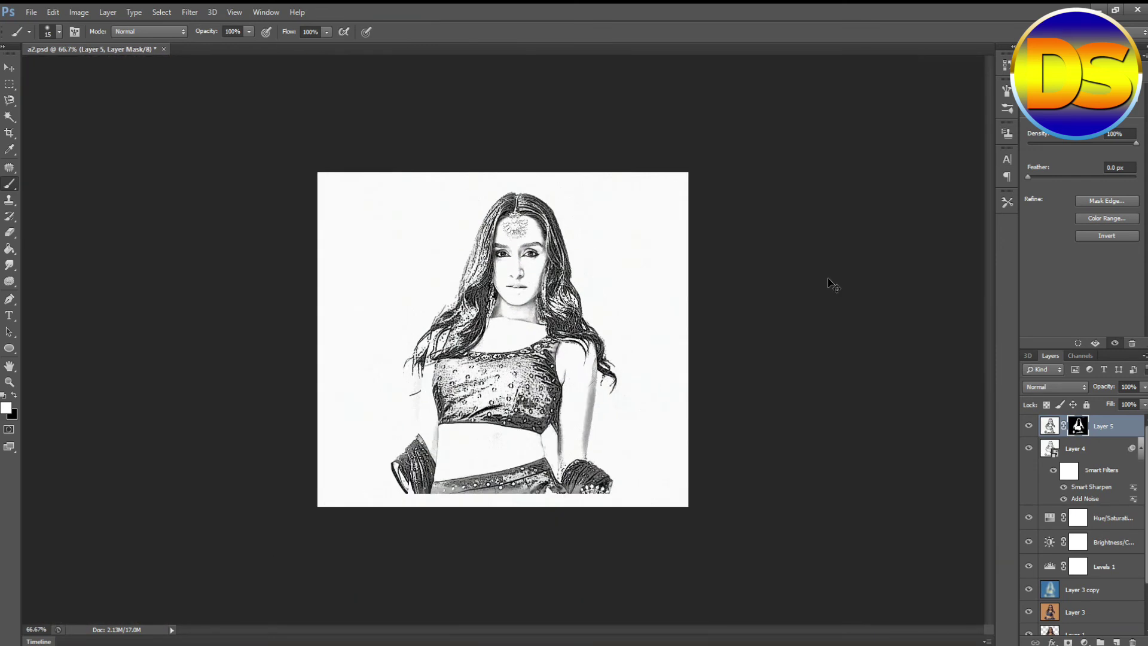
pyautogui.hotkey('ctrl', '+')
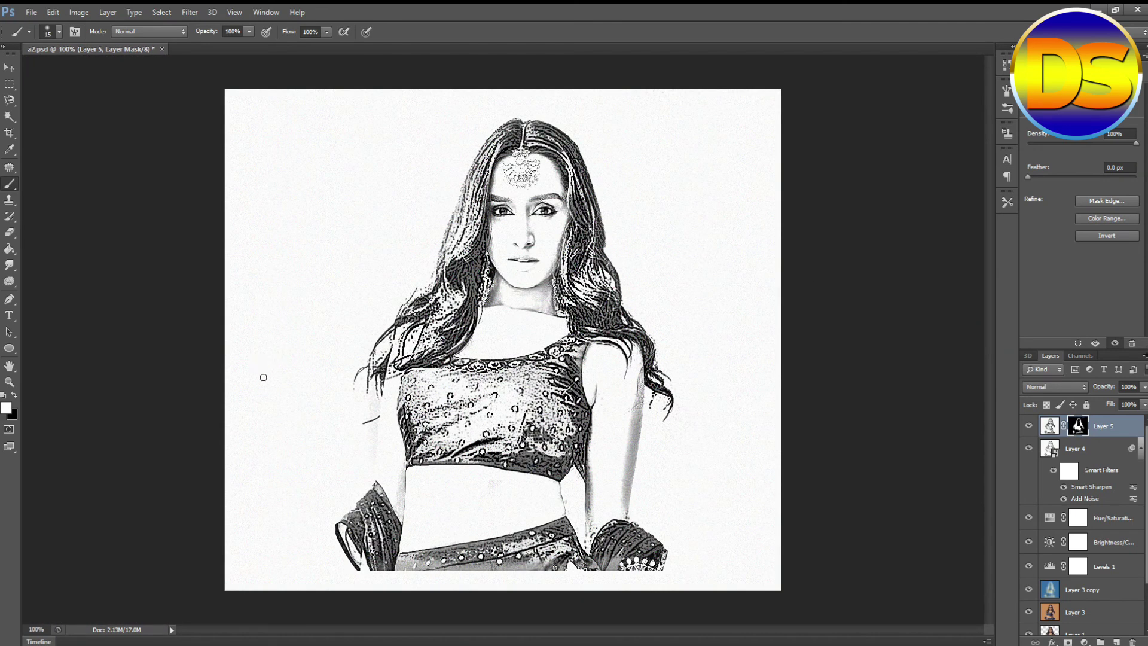
pyautogui.click(1068, 385)
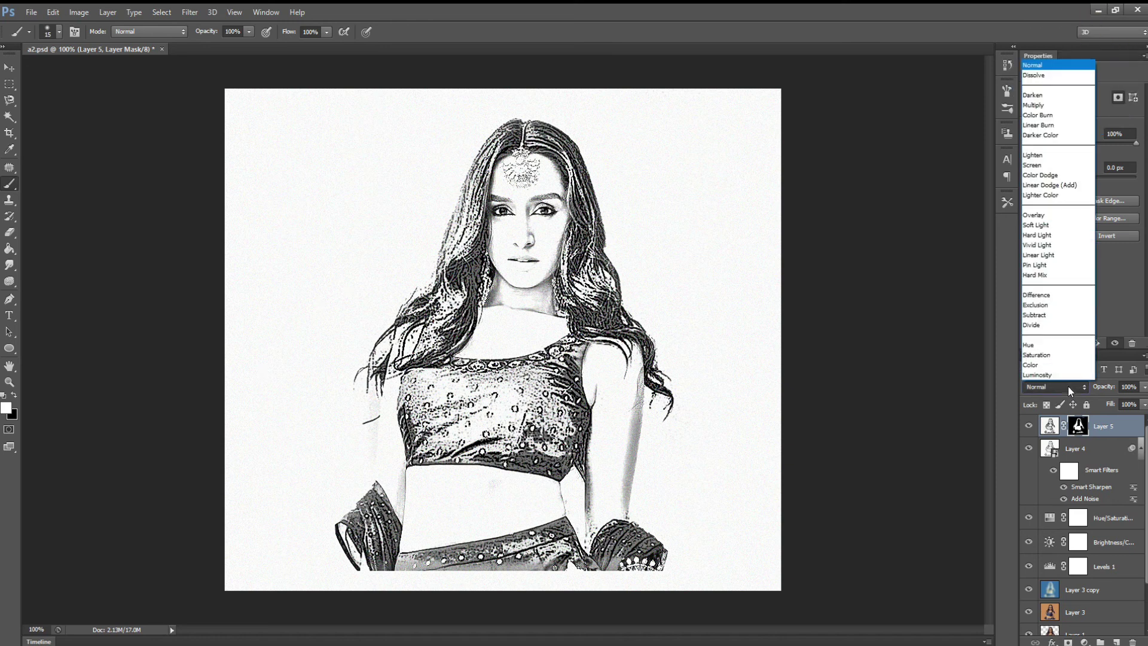
pyautogui.click(1052, 116)
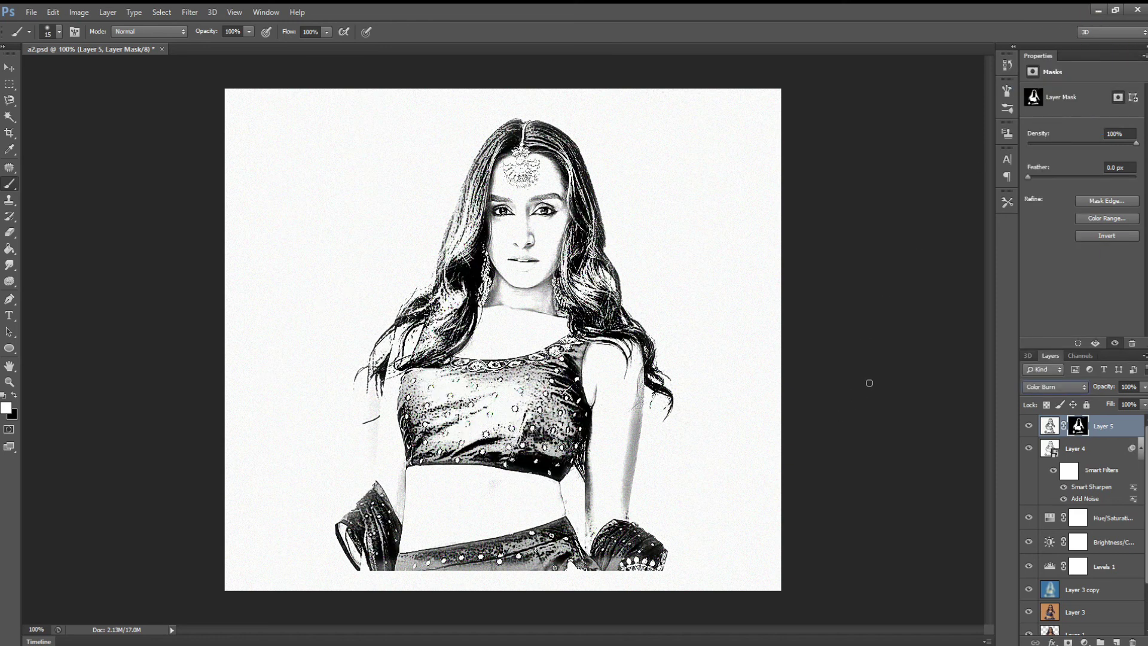
pyautogui.click(1143, 388)
pyautogui.moveTo(1142, 401); pyautogui.dragTo(1093, 405)
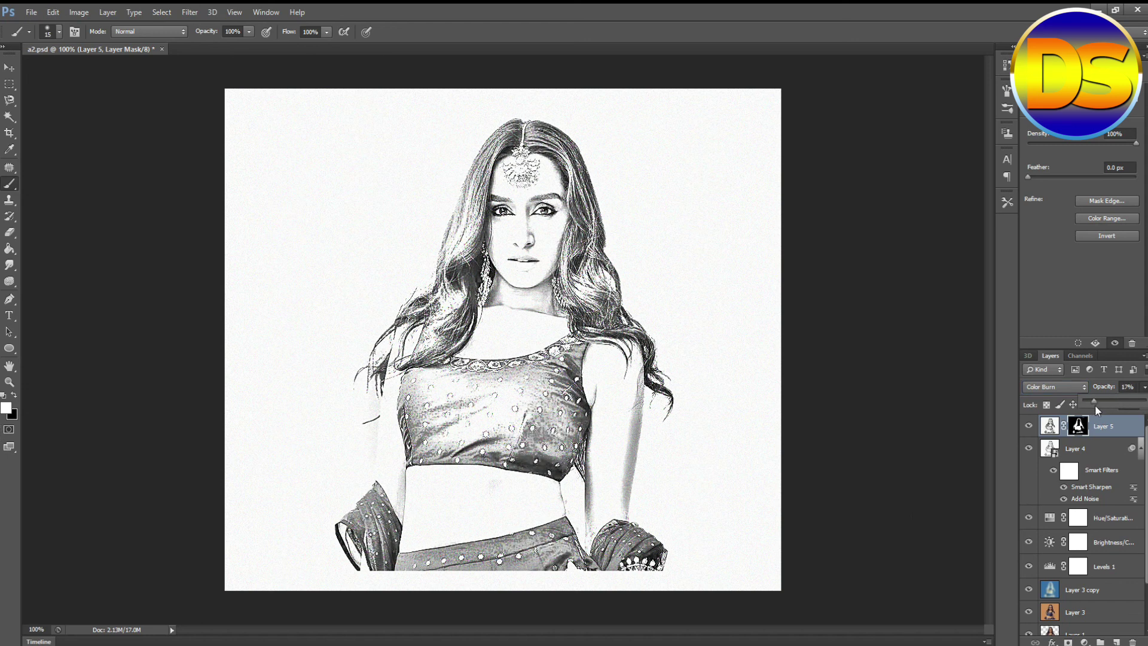
# Step: Save the sketch as a3.psd and save a JPEG copy in the aa test folder
pyautogui.click(11, 84)
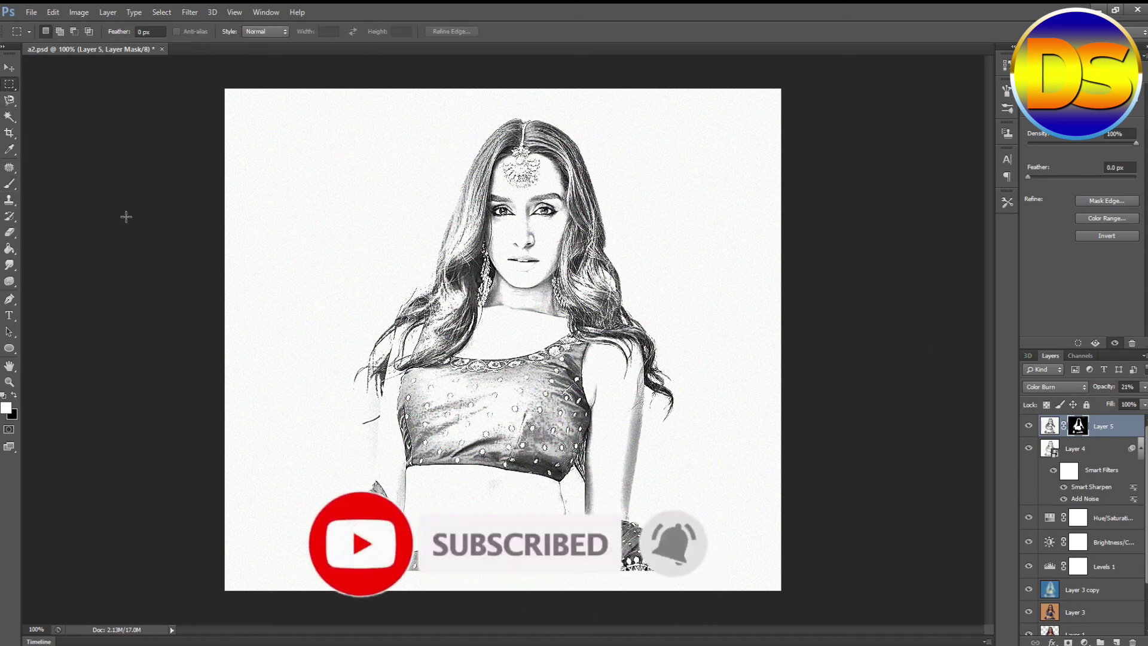
pyautogui.click(31, 12)
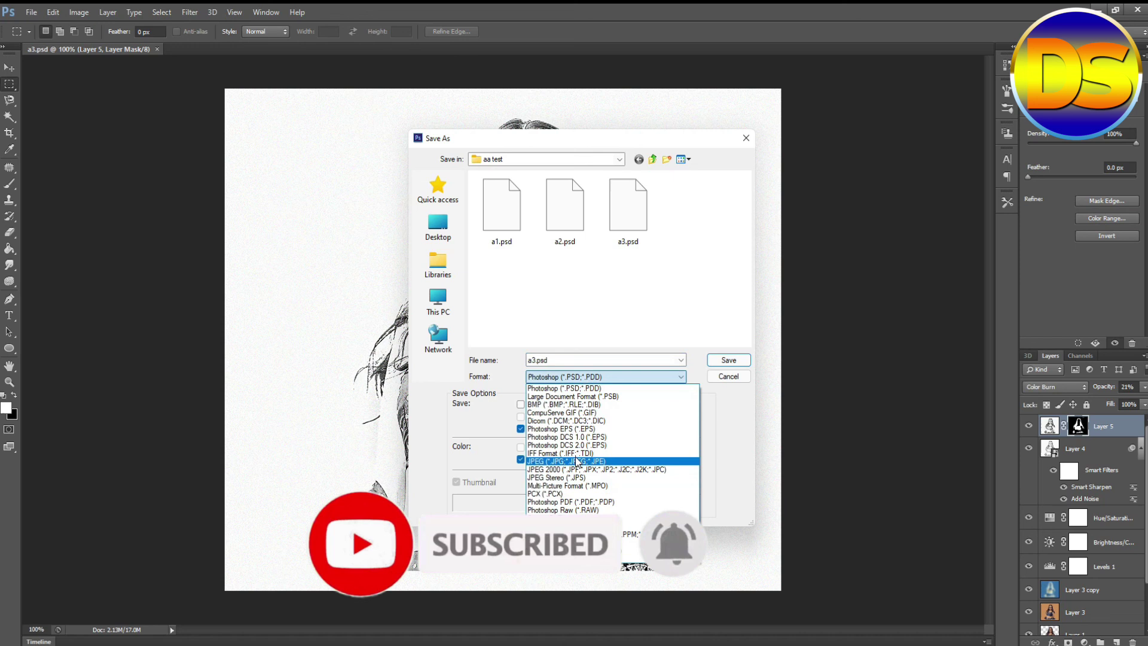
pyautogui.click(653, 463)
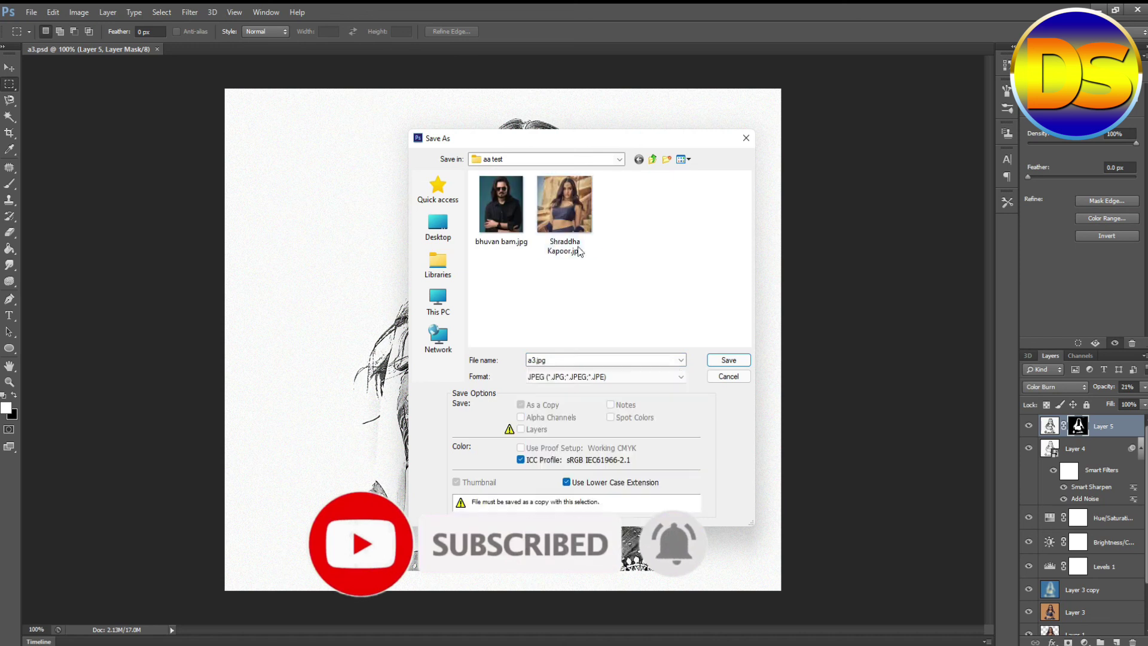
pyautogui.click(565, 206)
pyautogui.click(607, 359)
pyautogui.press('Return')
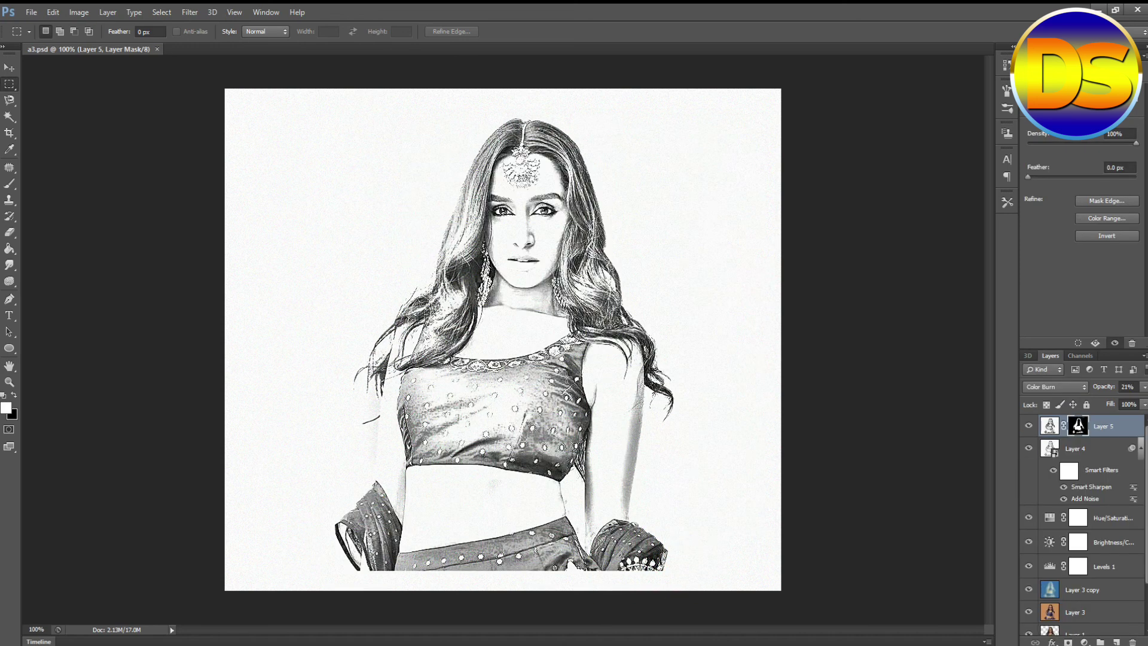